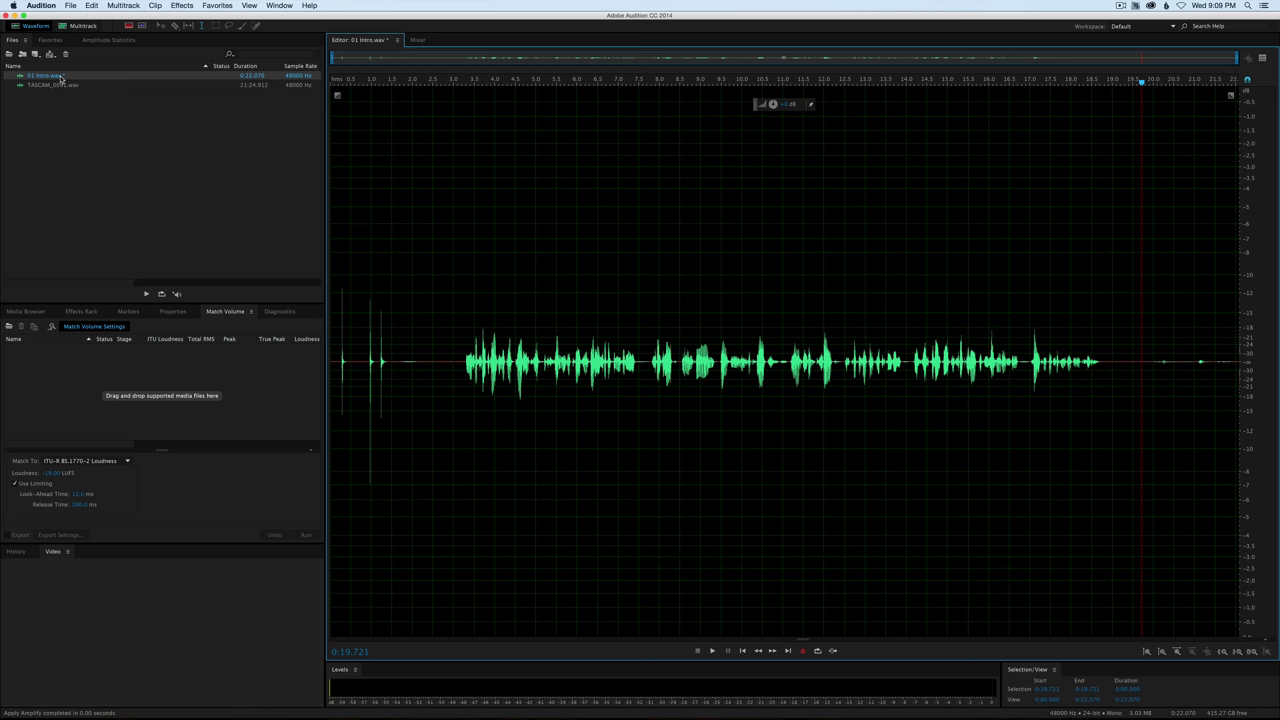
Step: Open TASCAM_0091.wav and examine the speech in the section from about 6:40 to 7:40
double_click(61, 88)
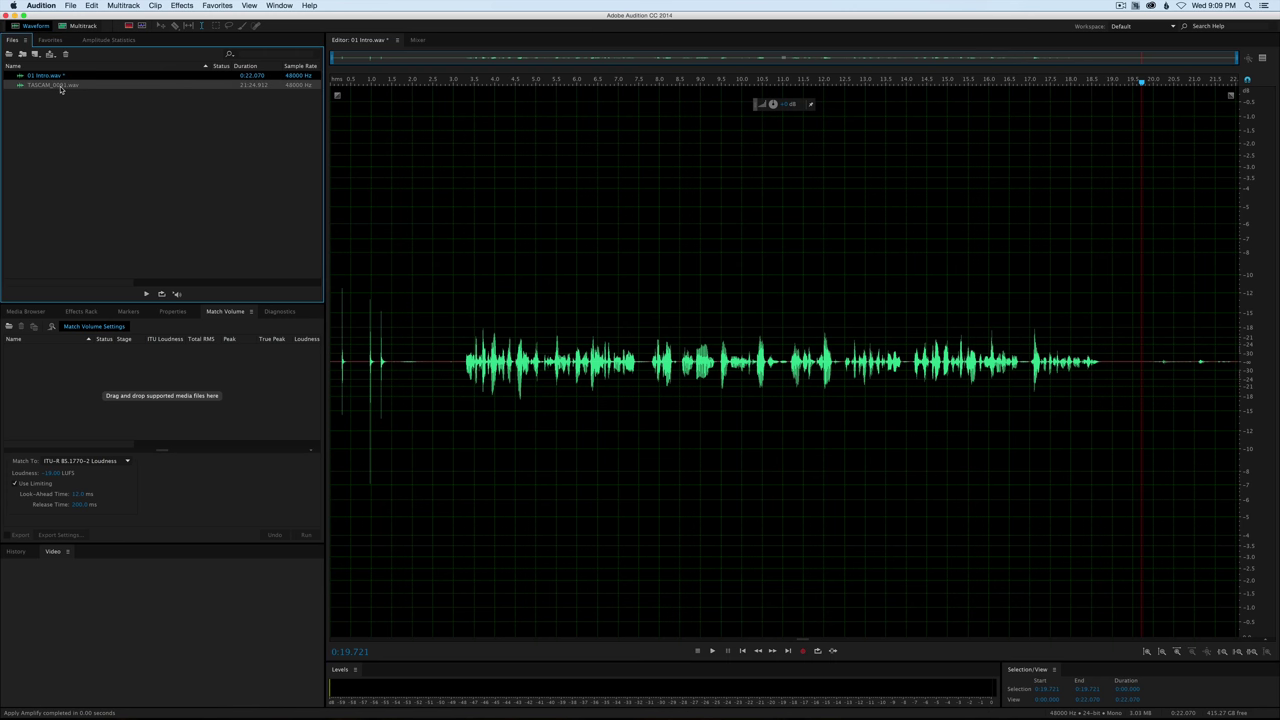
left_click_drag(422, 316, 1029, 321)
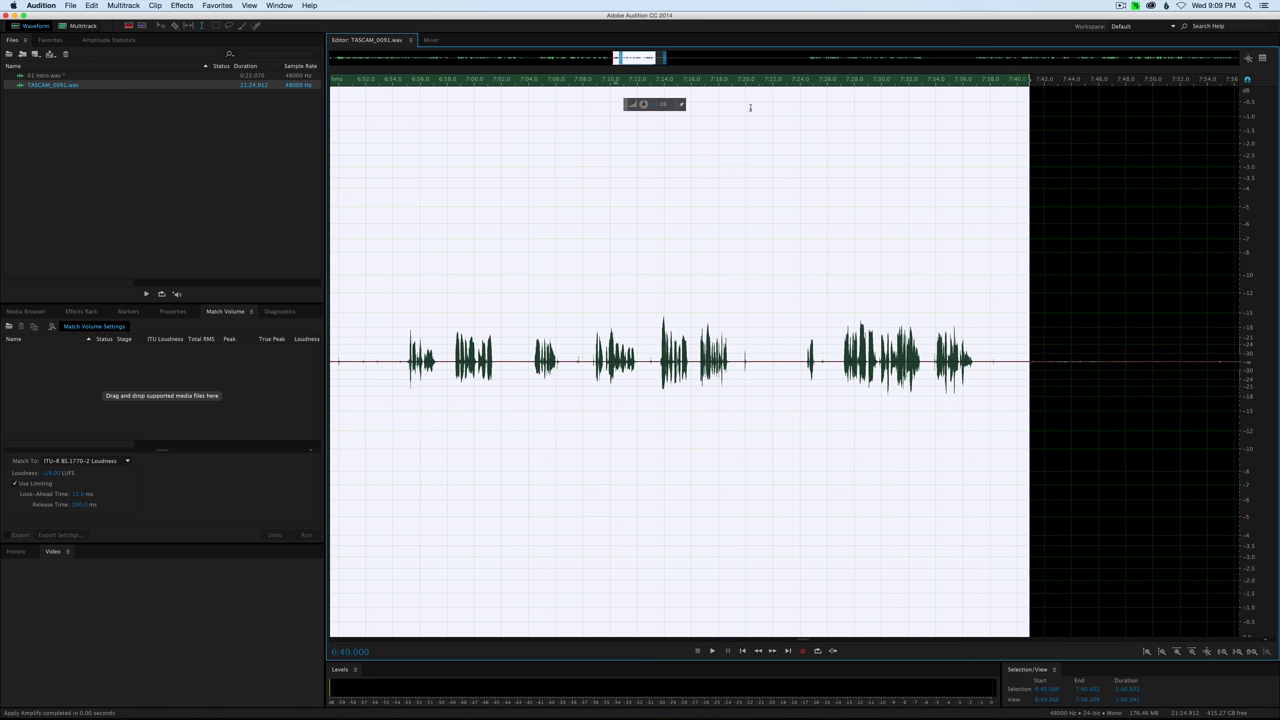
left_click_drag(627, 60, 620, 79)
left_click(616, 80)
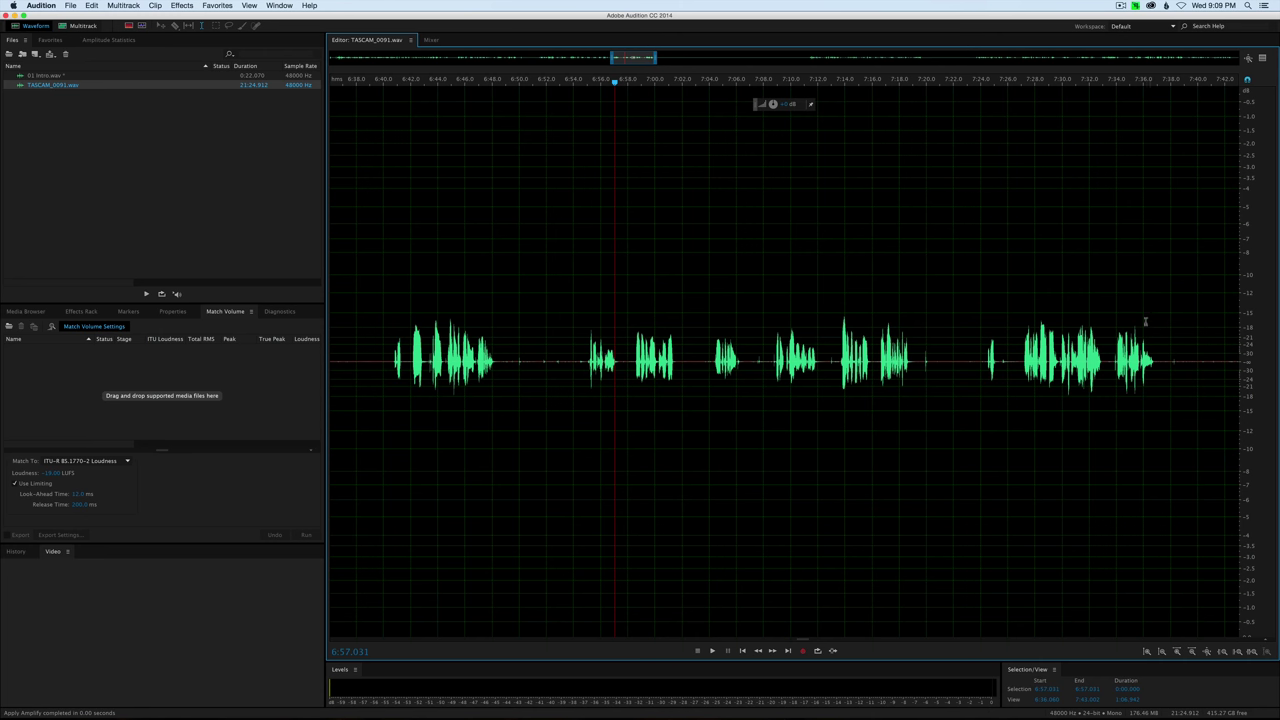
Step: Reopen 01 Intro.wav and examine its closing phrase, from about 17.0 to 18.6 seconds
left_click(56, 77)
double_click(56, 77)
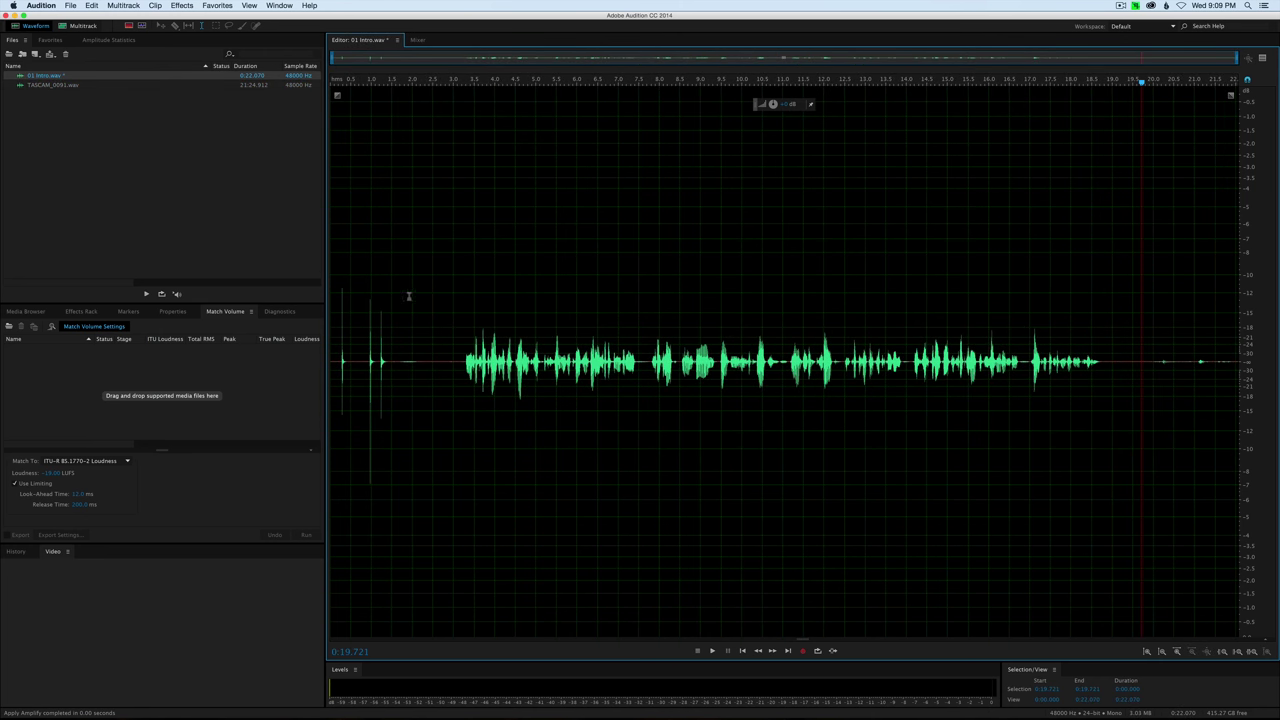
left_click_drag(1026, 331, 1098, 330)
scroll(1035, 311, "up", 2)
scroll(1035, 311, "up", 5)
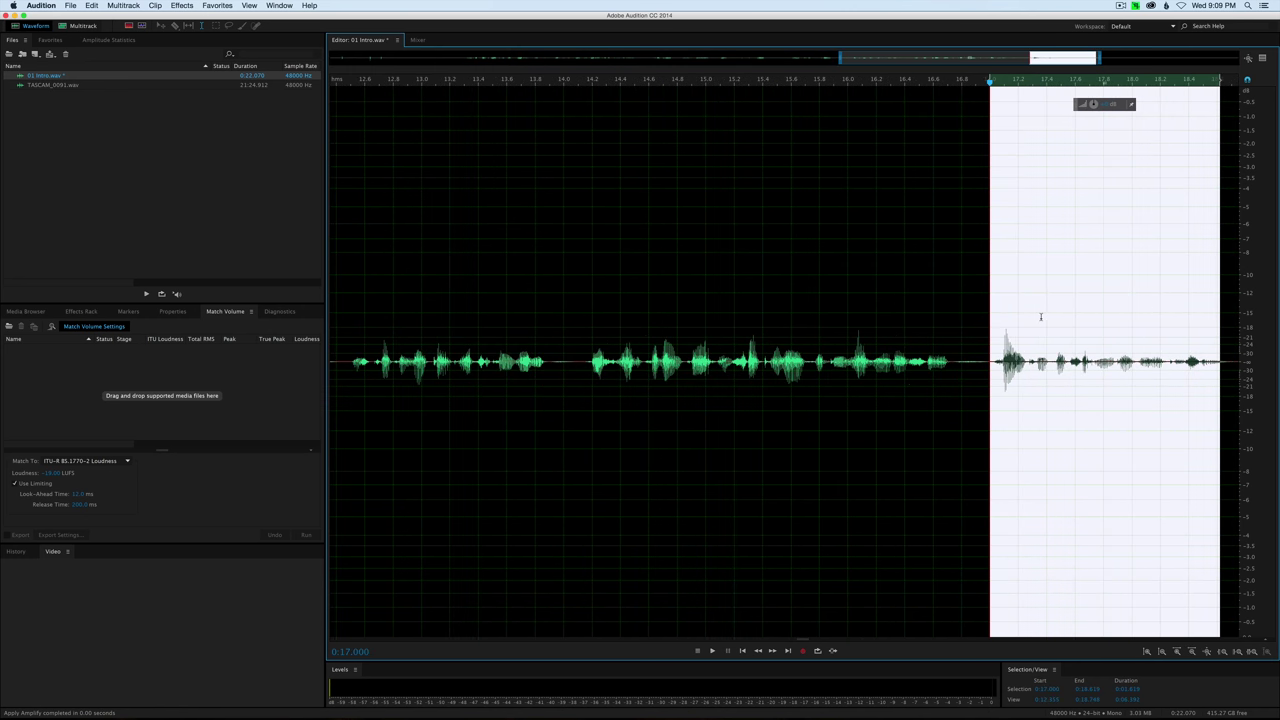
left_click(1047, 318)
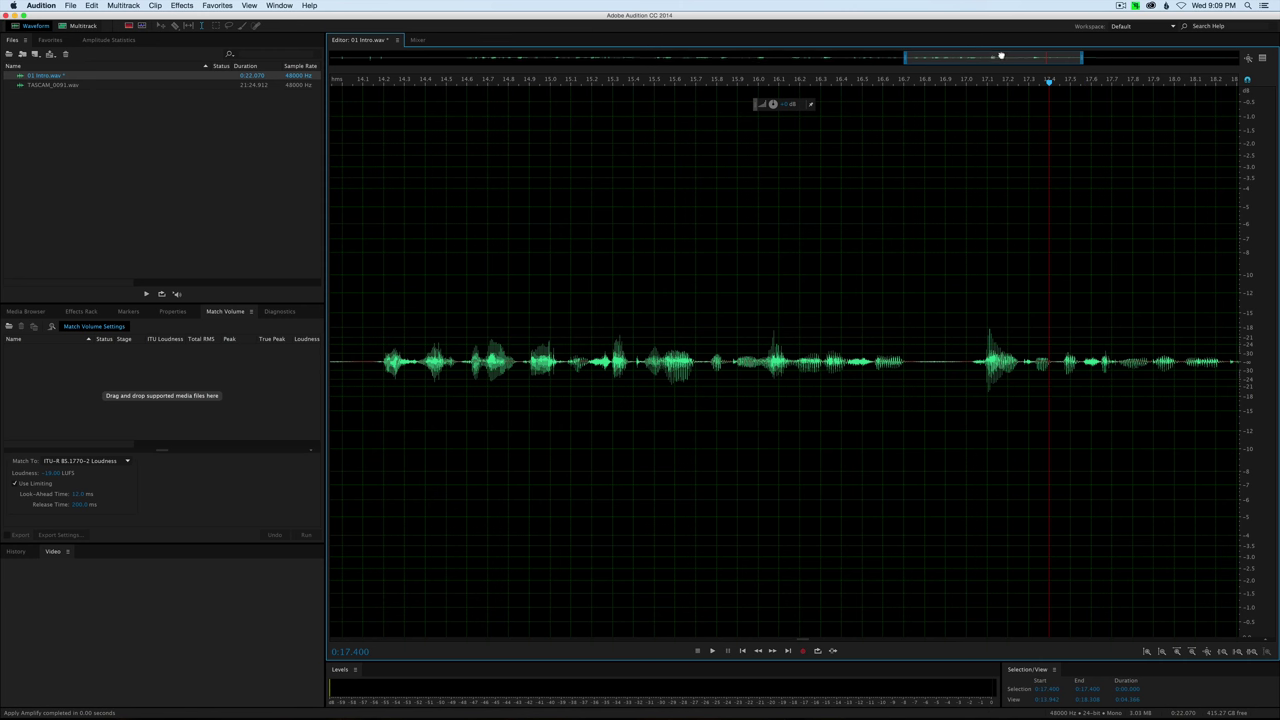
Step: Examine the individual waves of the loud word at about 17.1 seconds in close-up
scroll(1000, 56, "right", 5)
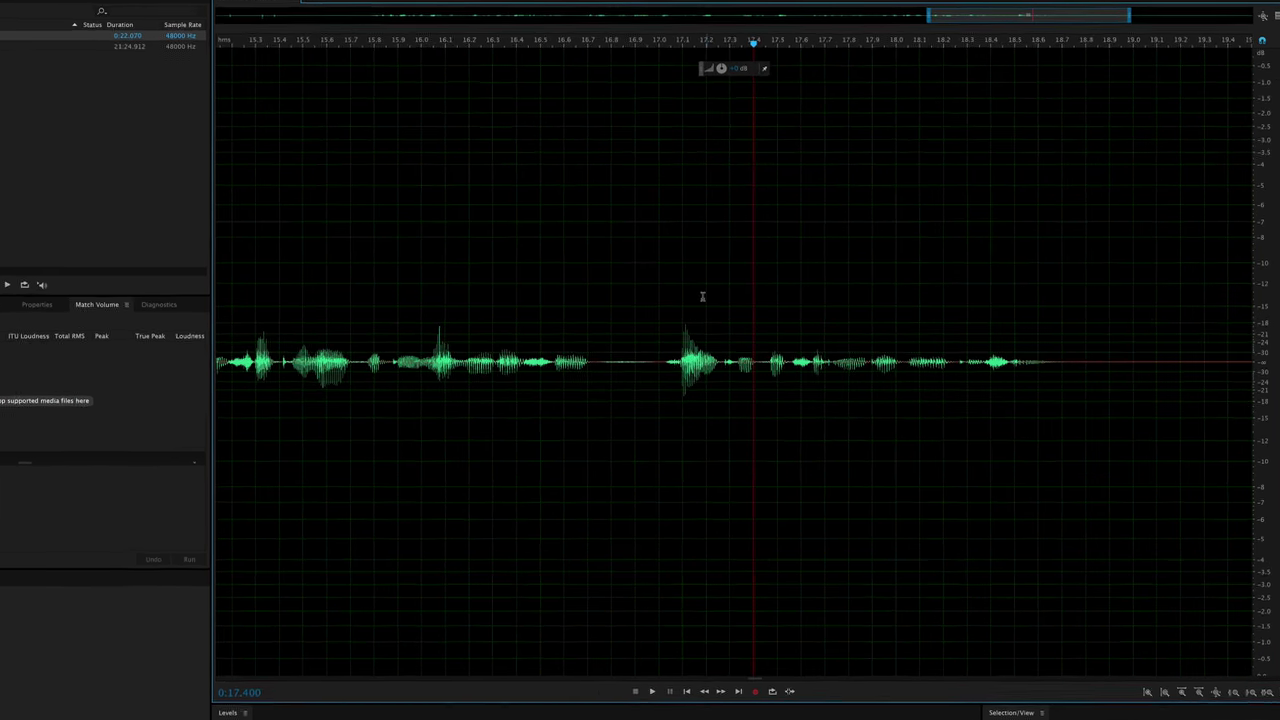
scroll(700, 292, "up", 6)
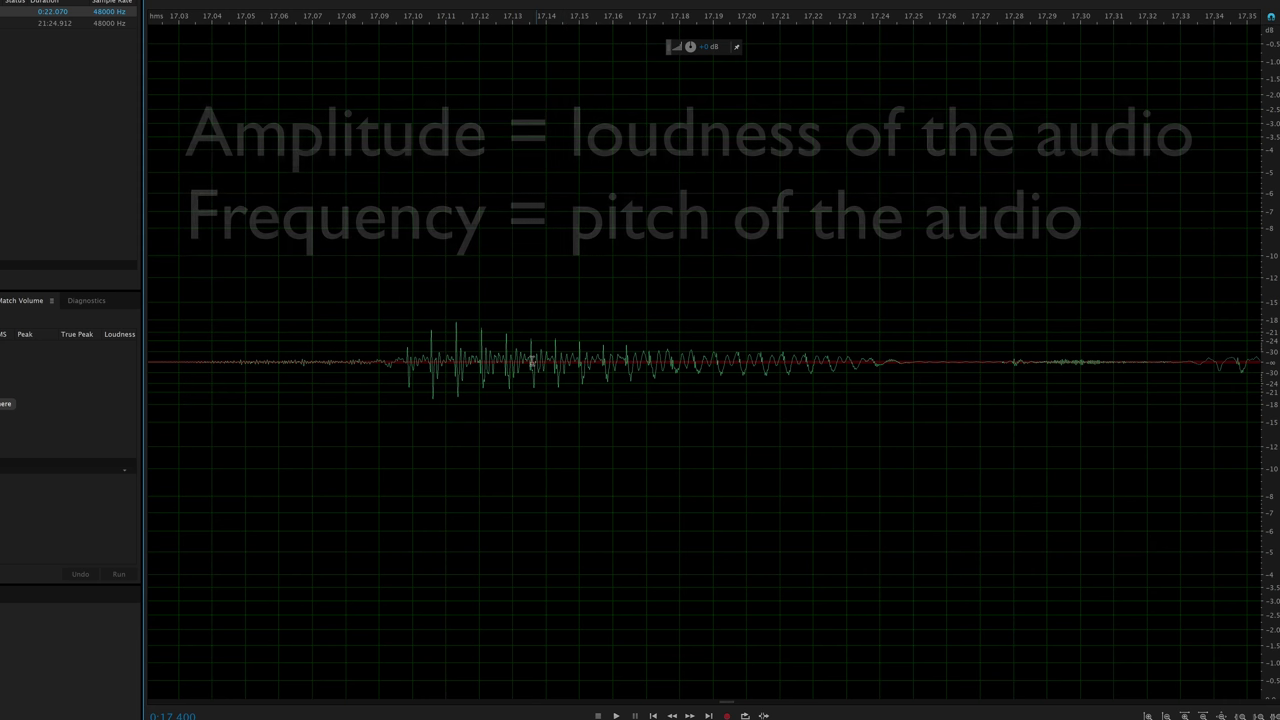
scroll(487, 349, "down", 2)
scroll(488, 347, "down", 5)
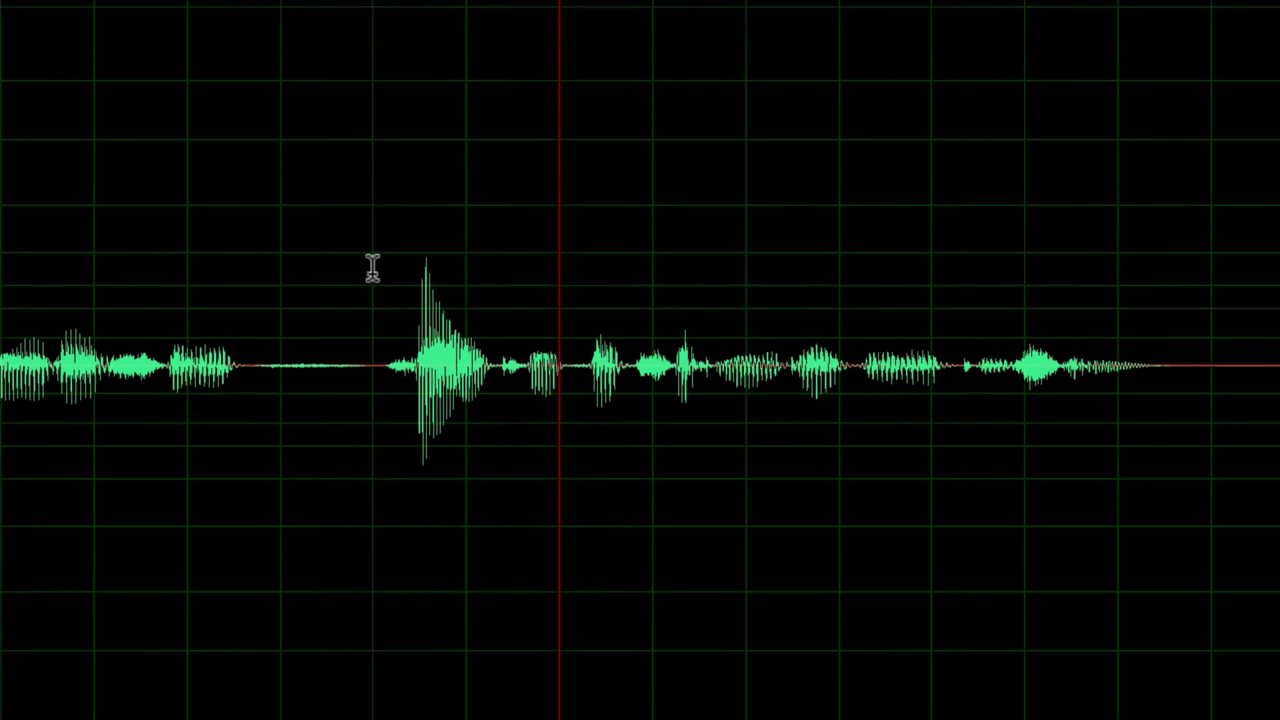
Step: Highlight the closing phrase from about 17.0 to 18.7 seconds, and return the playhead to 17.0 seconds
left_click_drag(470, 326, 760, 339)
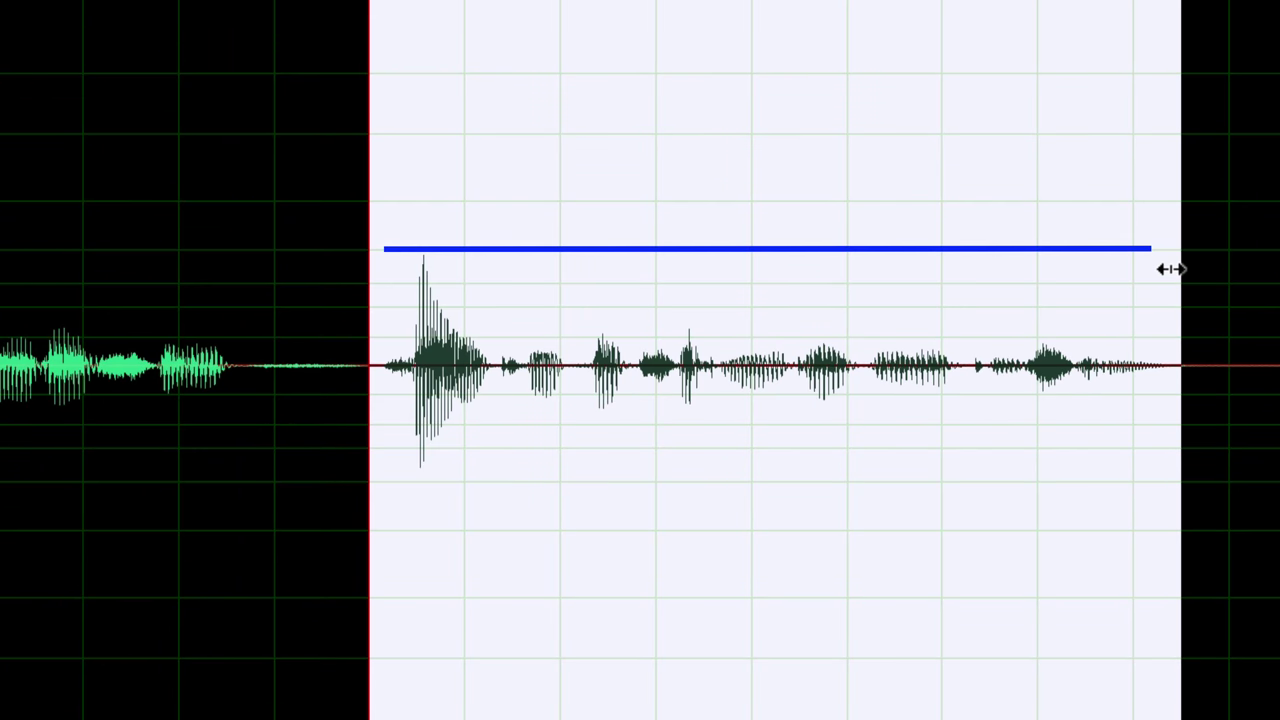
left_click(1080, 229)
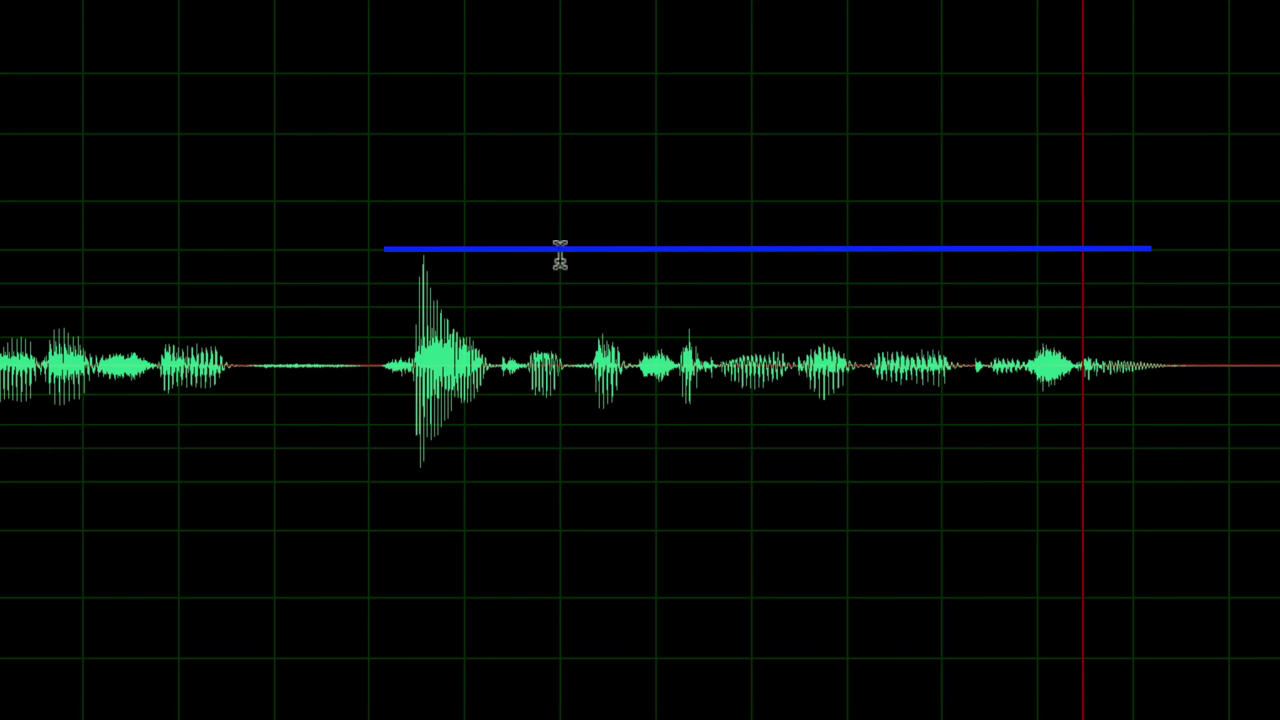
left_click(366, 308)
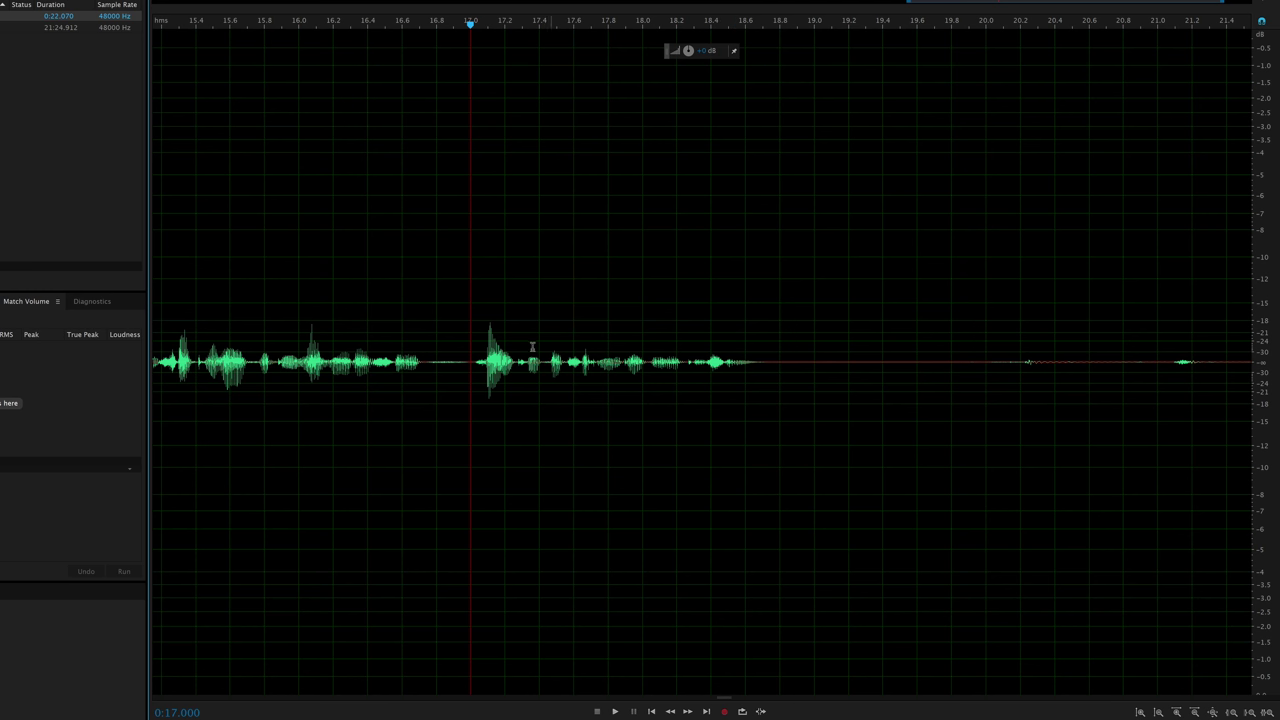
Step: Try amplifying the whole clip until its loudest peak nears 0 dB, and undo the boost
mouse_move(697, 50)
left_mouse_down()
mouse_move(707, 20)
mouse_move(702, 53)
left_mouse_up()
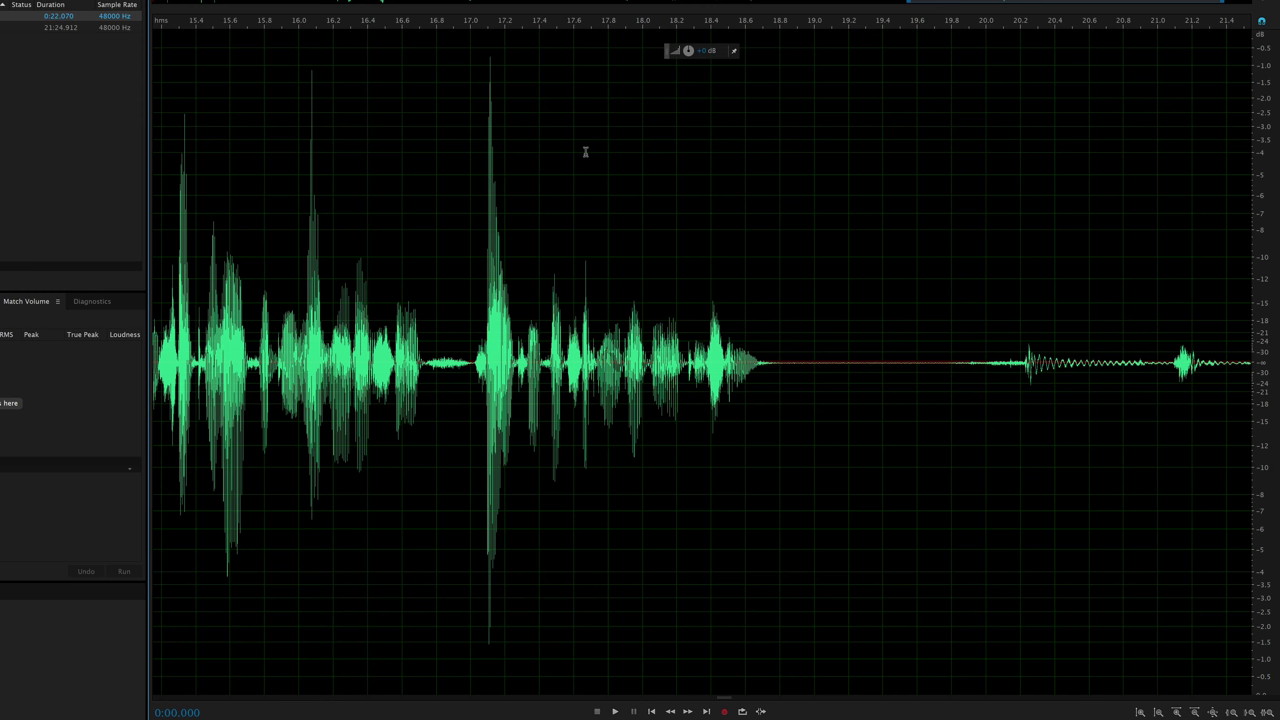
left_click(588, 152)
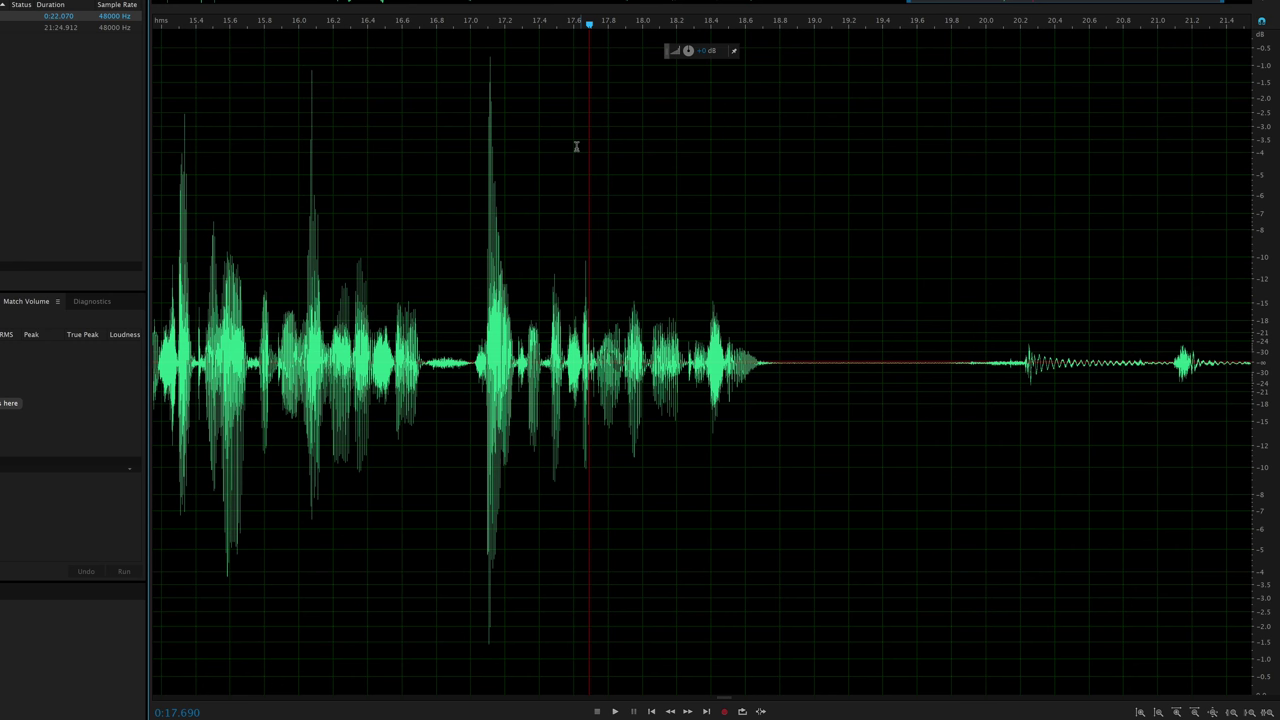
key("ctrl+z")
scroll(455, 260, "down", 5)
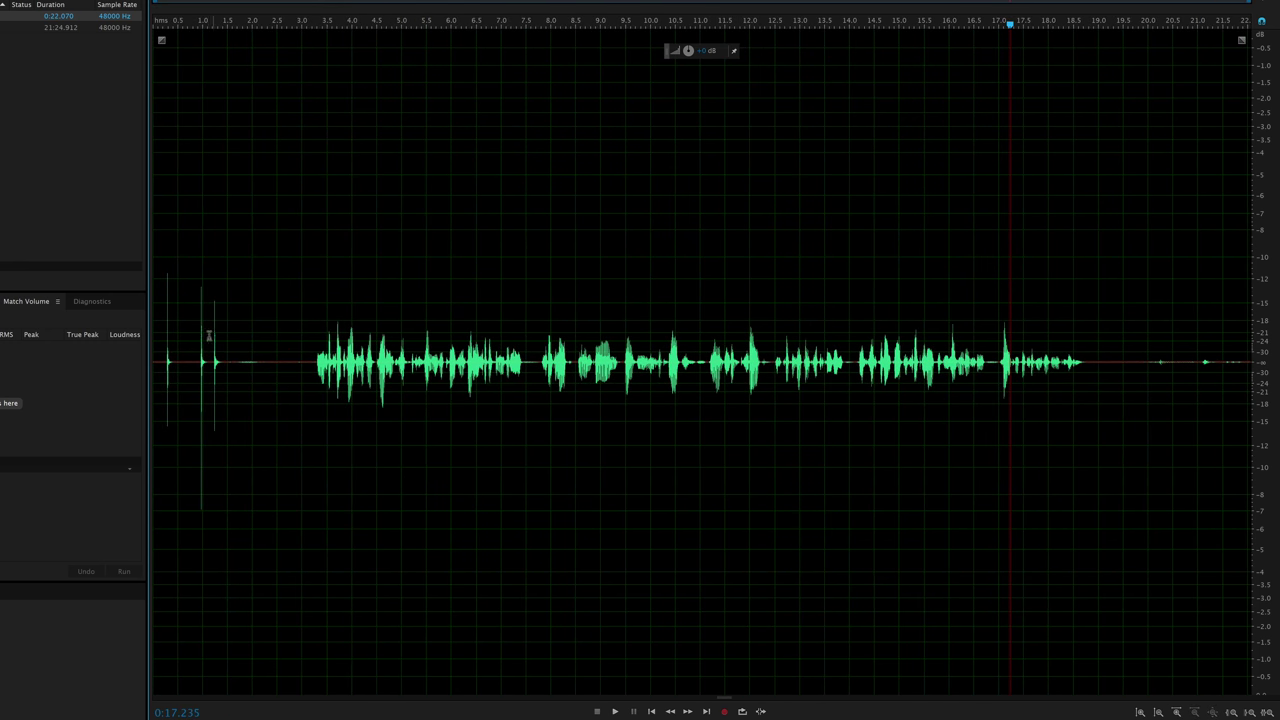
Step: Cut the tail of the clip from about 19.8 seconds to the end
left_click_drag(224, 332, 156, 328)
left_click(266, 310)
left_click(1133, 325)
left_click_drag(1134, 314, 1252, 320)
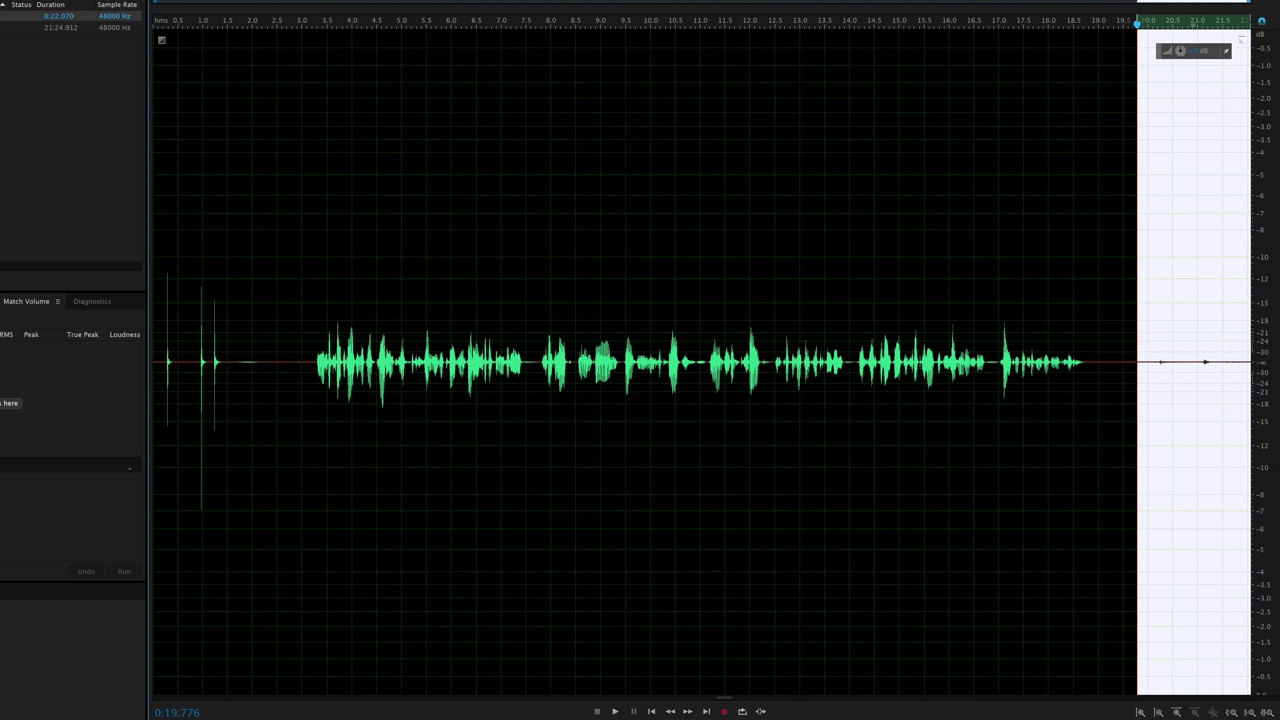
key("super+x")
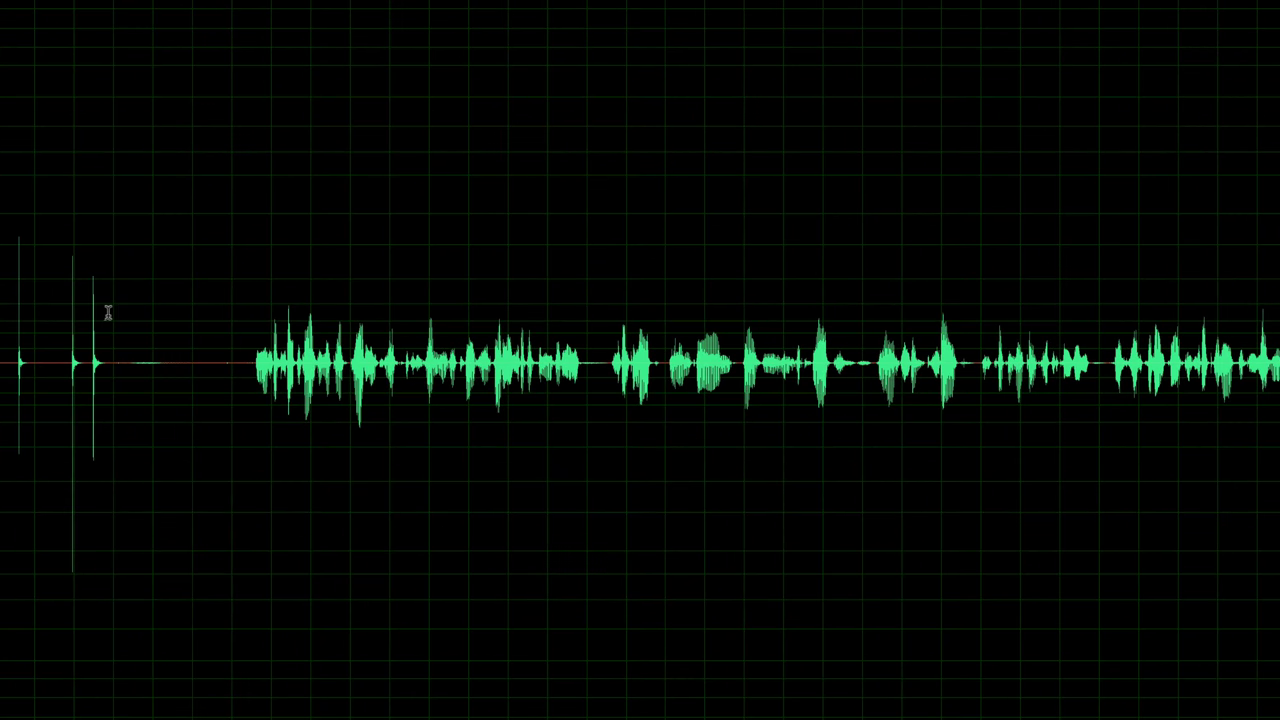
Step: Lower the volume of the opening section with the three sharp clicks, from 0 to about 2.6 seconds
left_click_drag(103, 309, 5, 292)
left_click(179, 285)
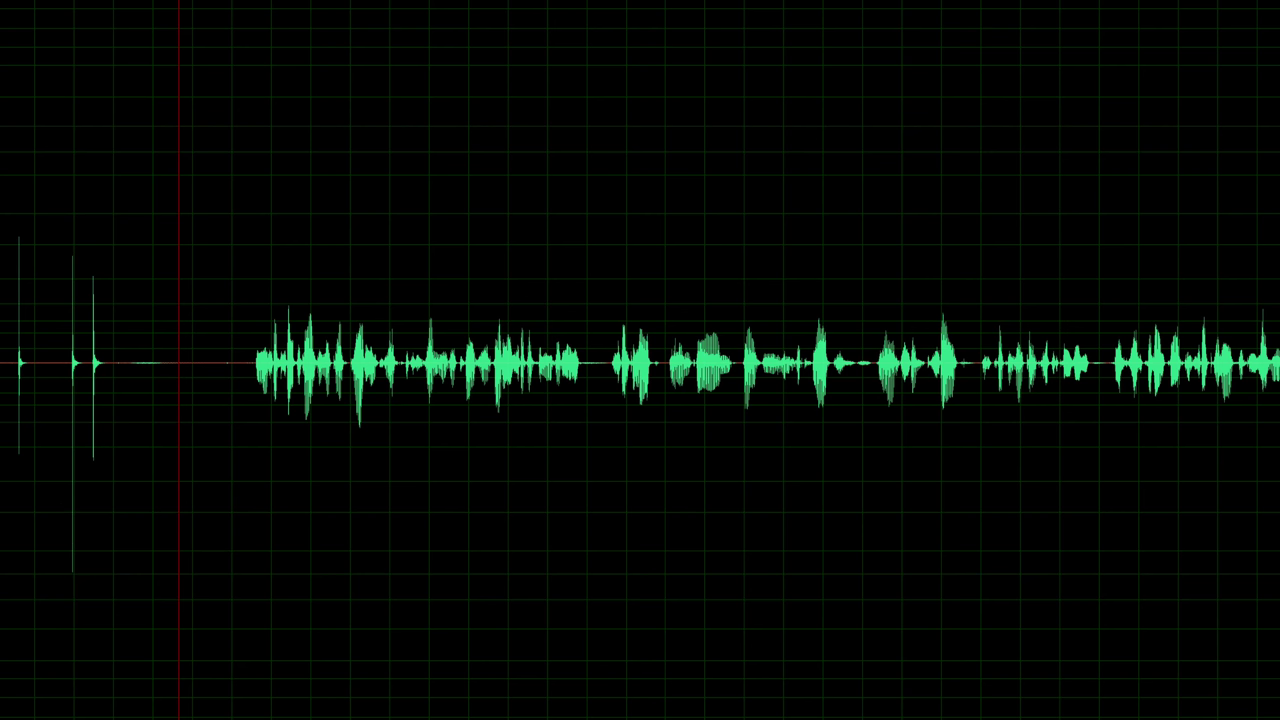
left_click_drag(202, 334, 2, 316)
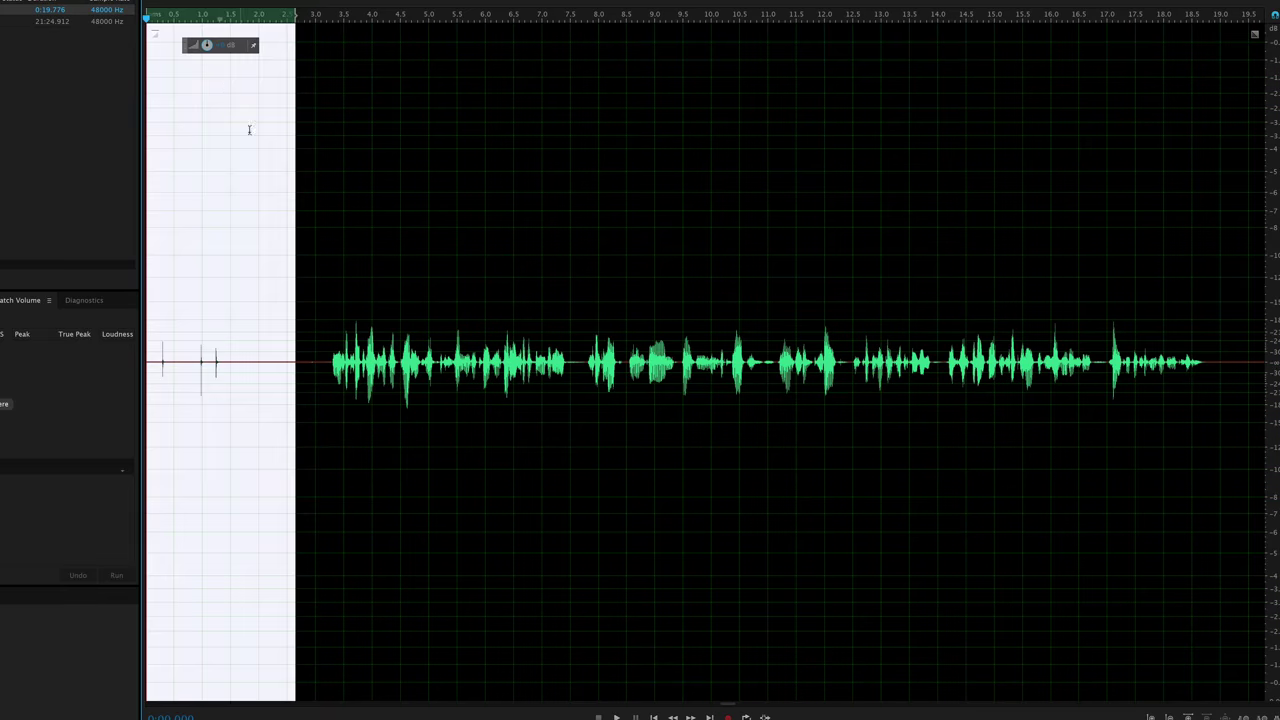
left_click(283, 155)
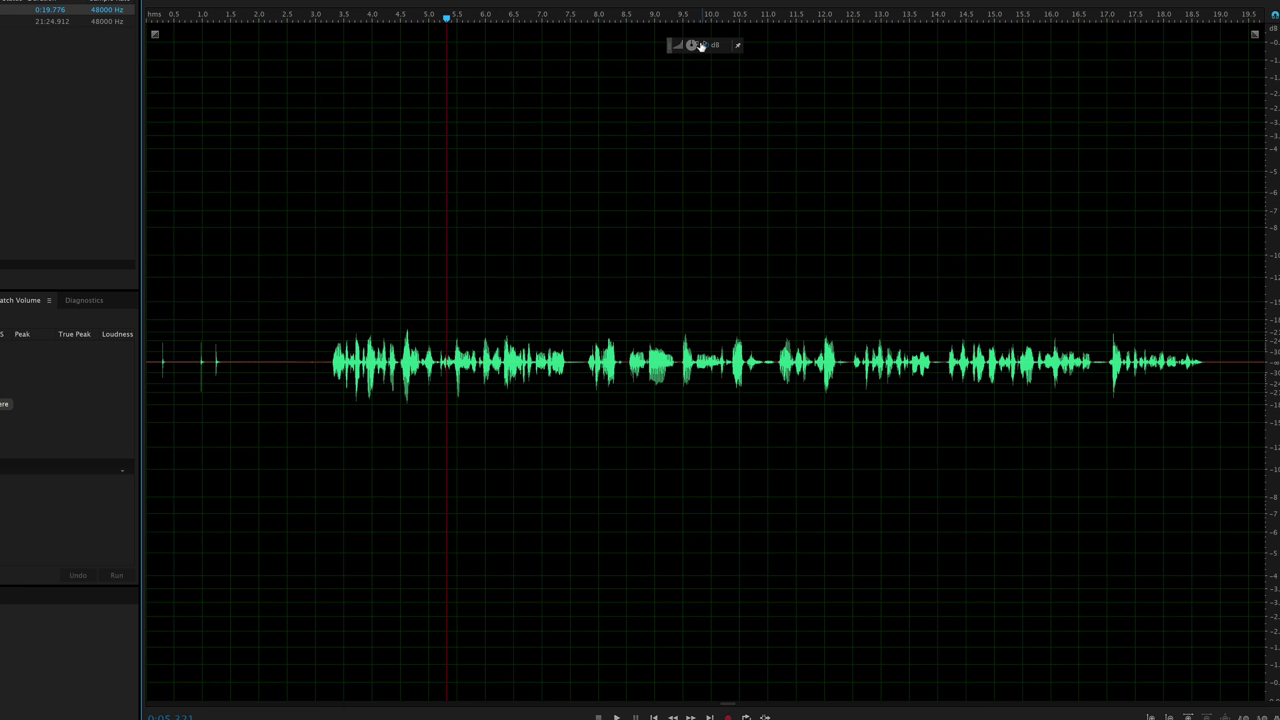
Step: Raise the gain of the whole clip until its tallest upper peak, near 4.6 seconds, reaches about -5 dB
left_click_drag(702, 46, 696, 5)
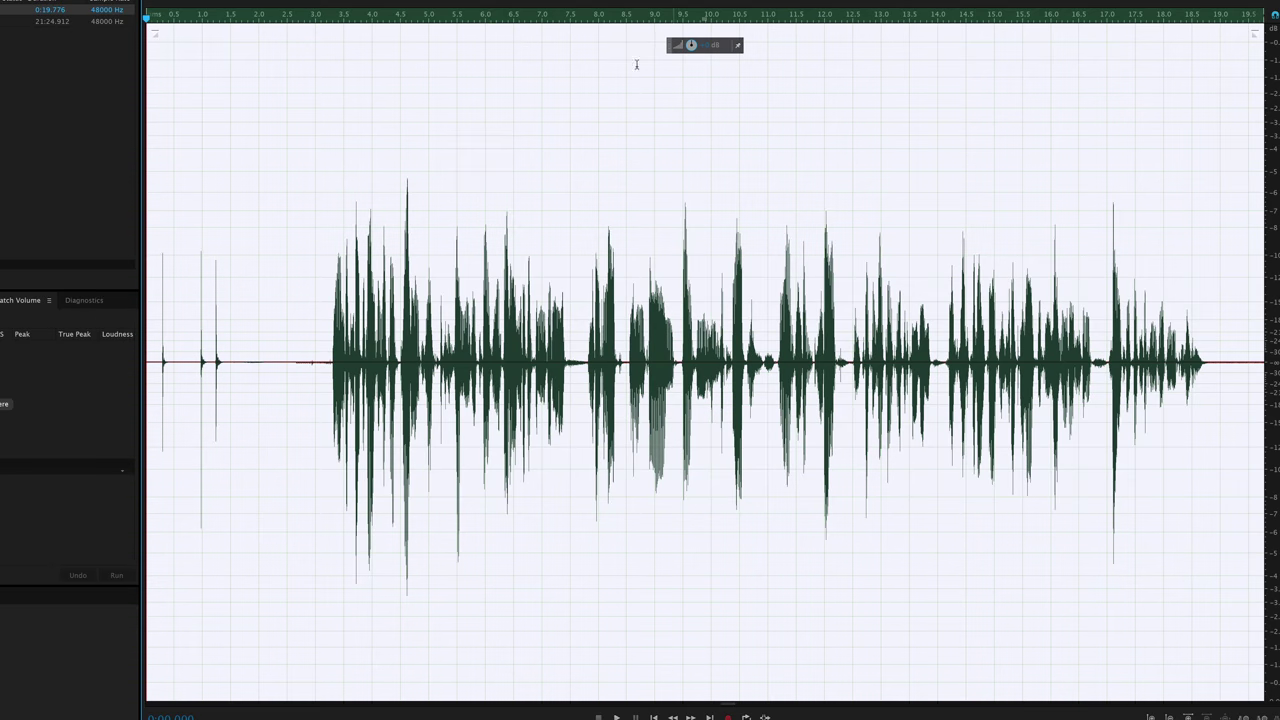
left_click(406, 163)
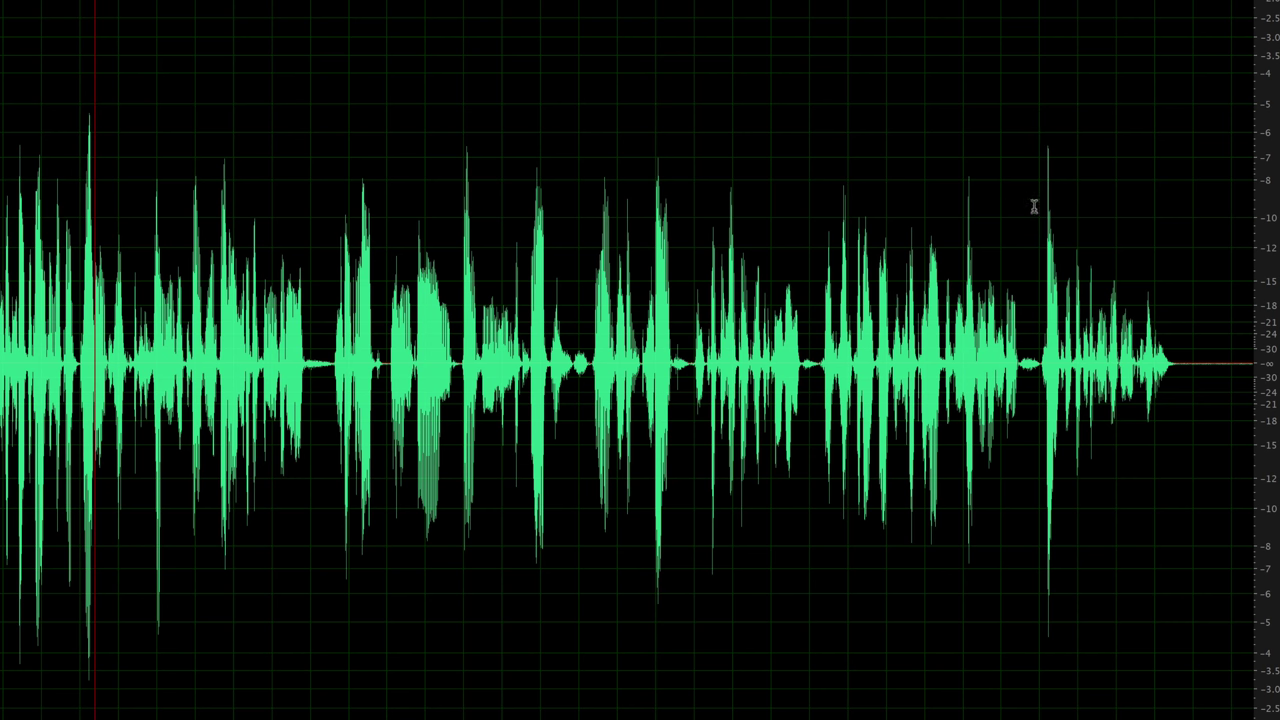
left_click_drag(1060, 280, 1168, 280)
left_click(1171, 280)
Step: Open the Single-band Compressor effect for the clip and keep its dialog clear of the waveform's decibel scale
key("ctrl+a")
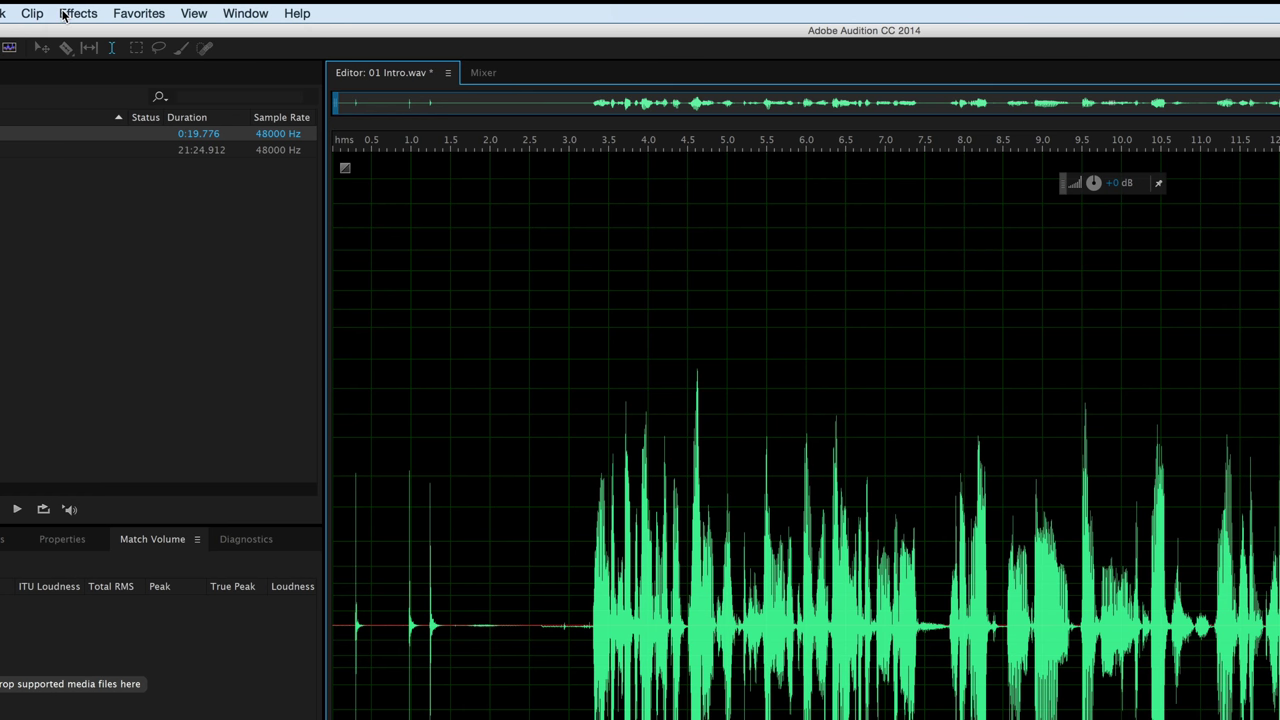
left_click(64, 14)
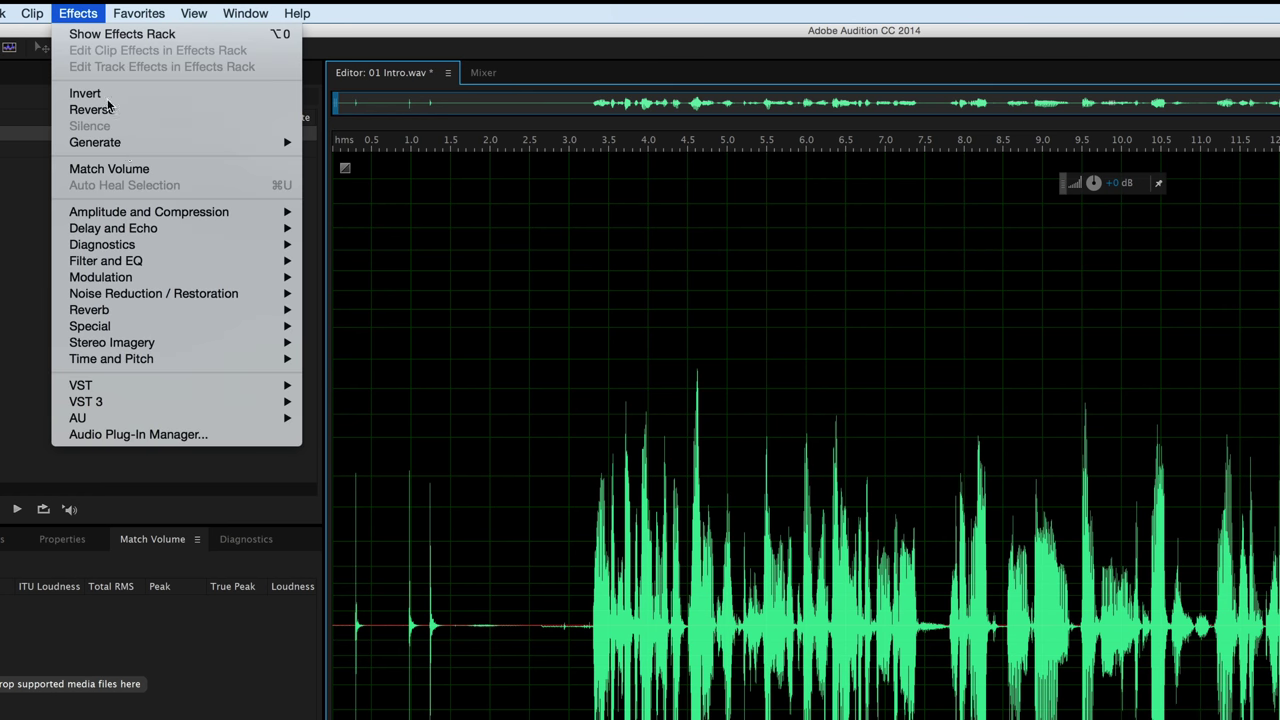
mouse_move(150, 212)
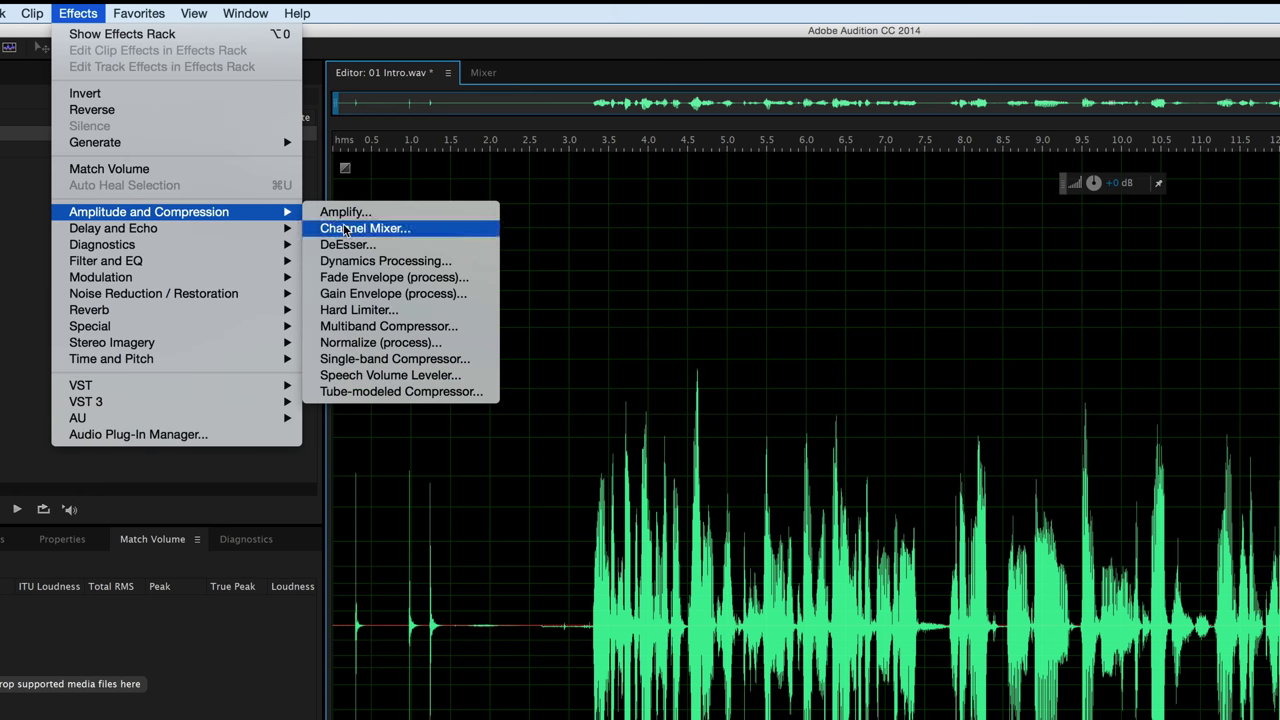
left_click(383, 359)
left_click_drag(981, 57, 984, 131)
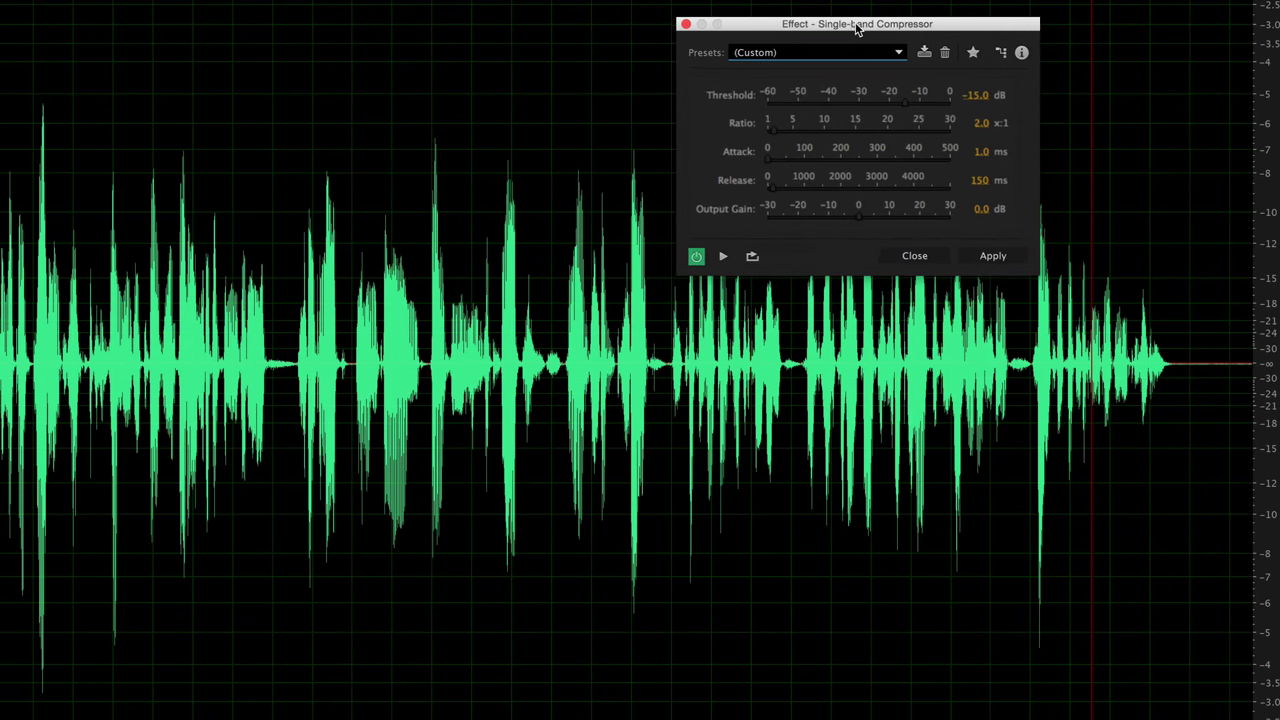
left_click_drag(855, 28, 1030, 28)
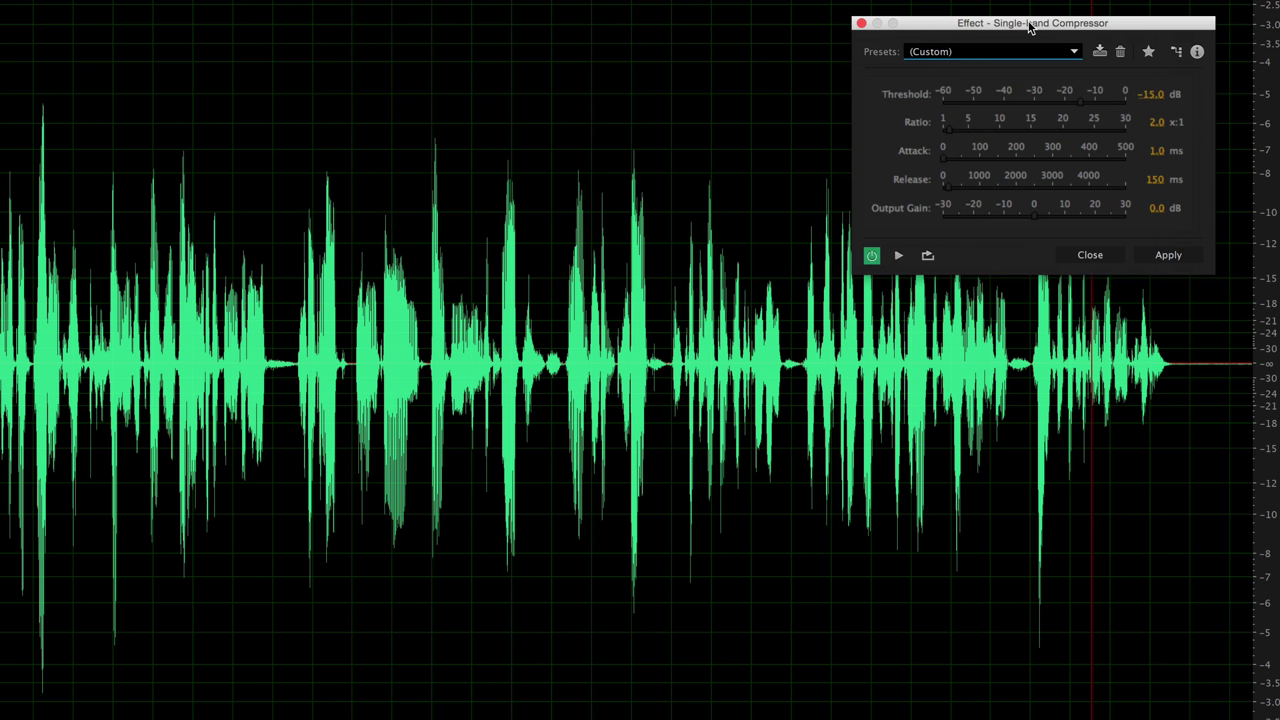
left_click_drag(1030, 28, 846, 29)
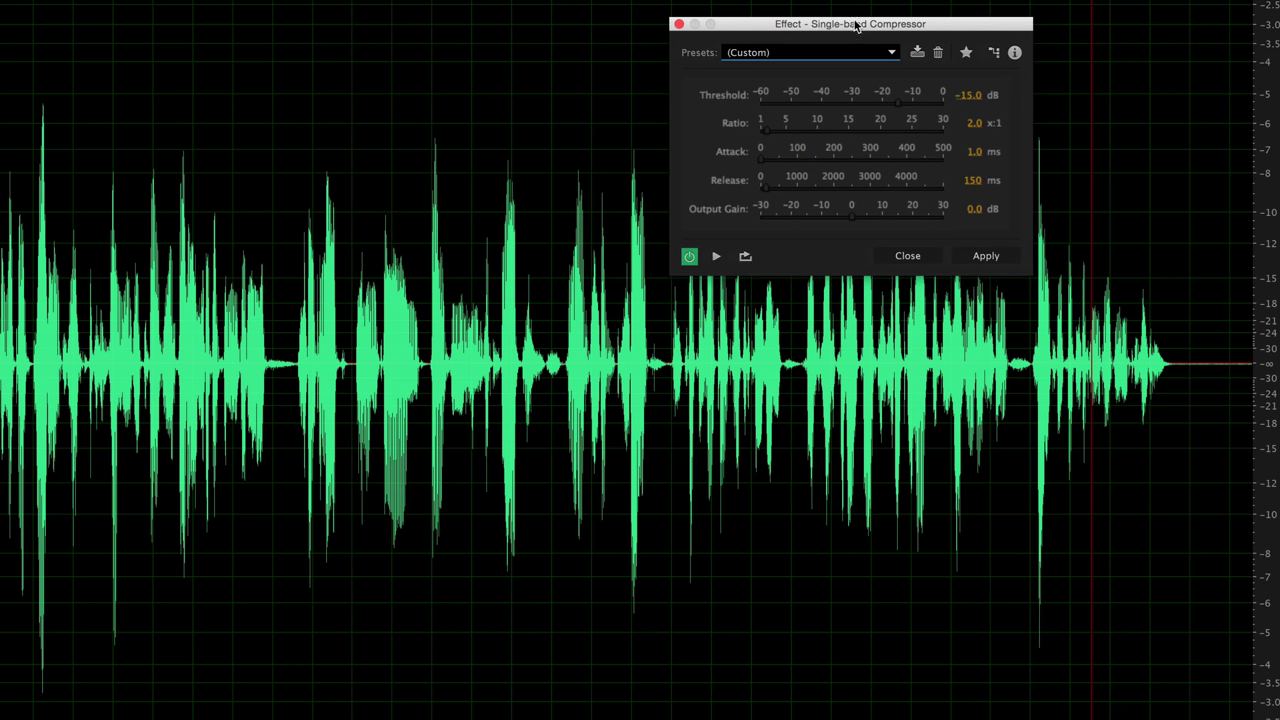
left_click_drag(765, 26, 868, 27)
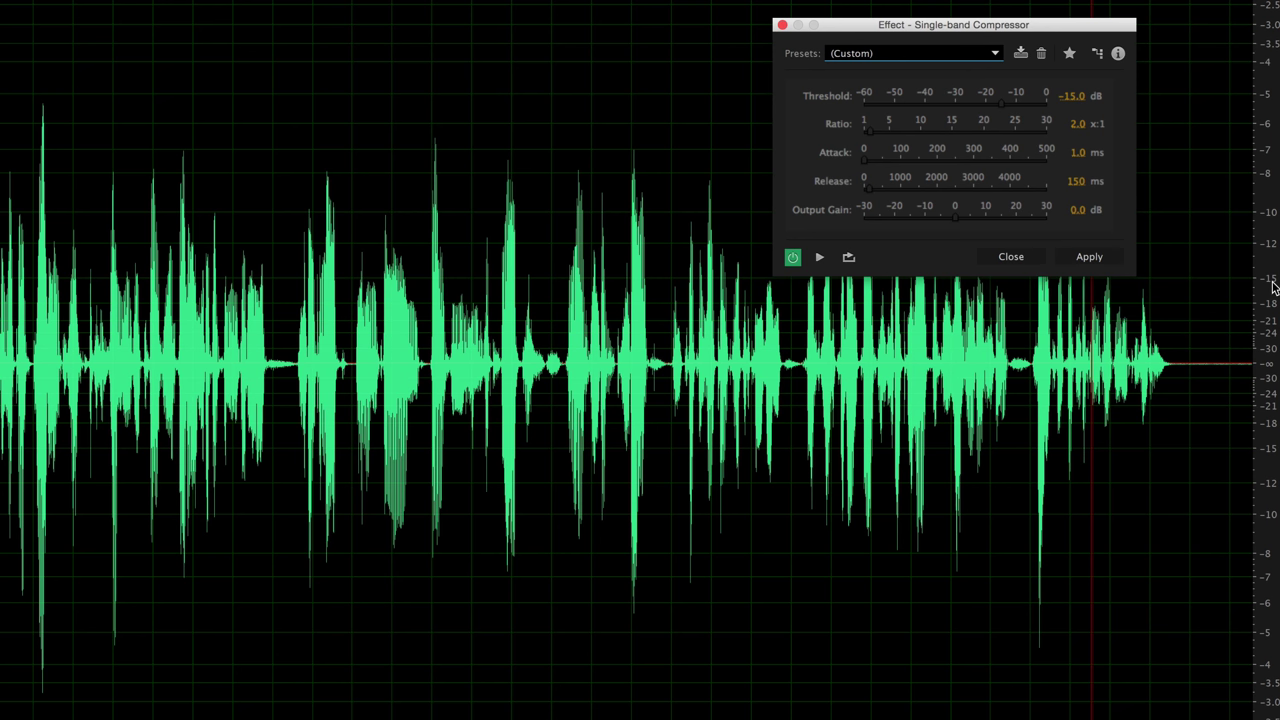
Step: Set the compressor's threshold to -15 dB
left_click(1072, 96)
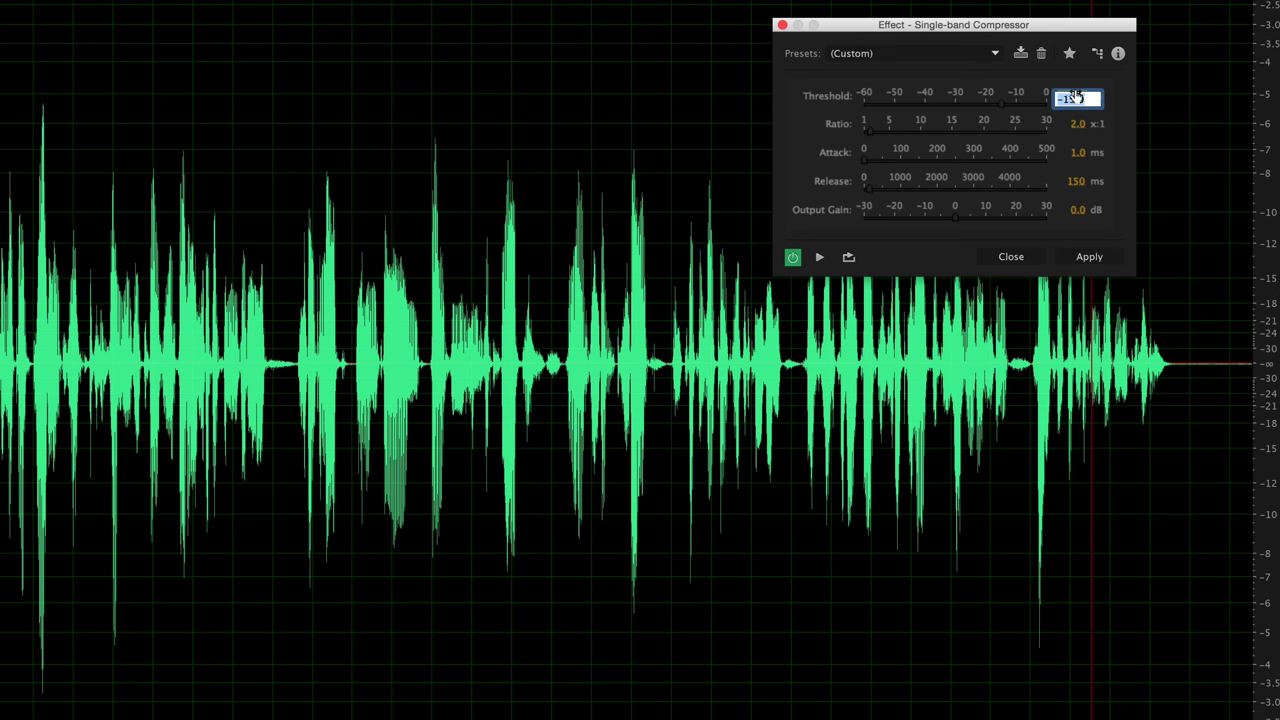
type("-15")
key("Tab")
mouse_move(1013, 28)
left_mouse_down()
mouse_move(914, 28)
mouse_move(1009, 28)
left_mouse_up()
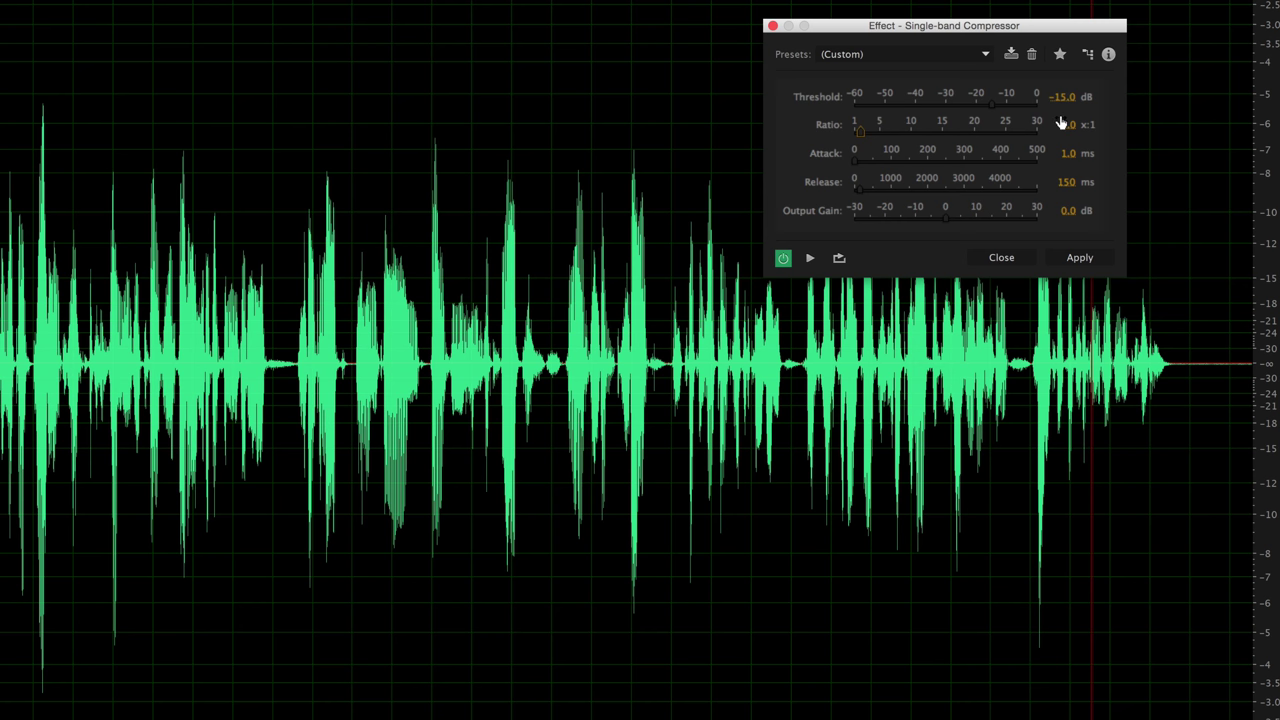
left_click_drag(990, 30, 911, 28)
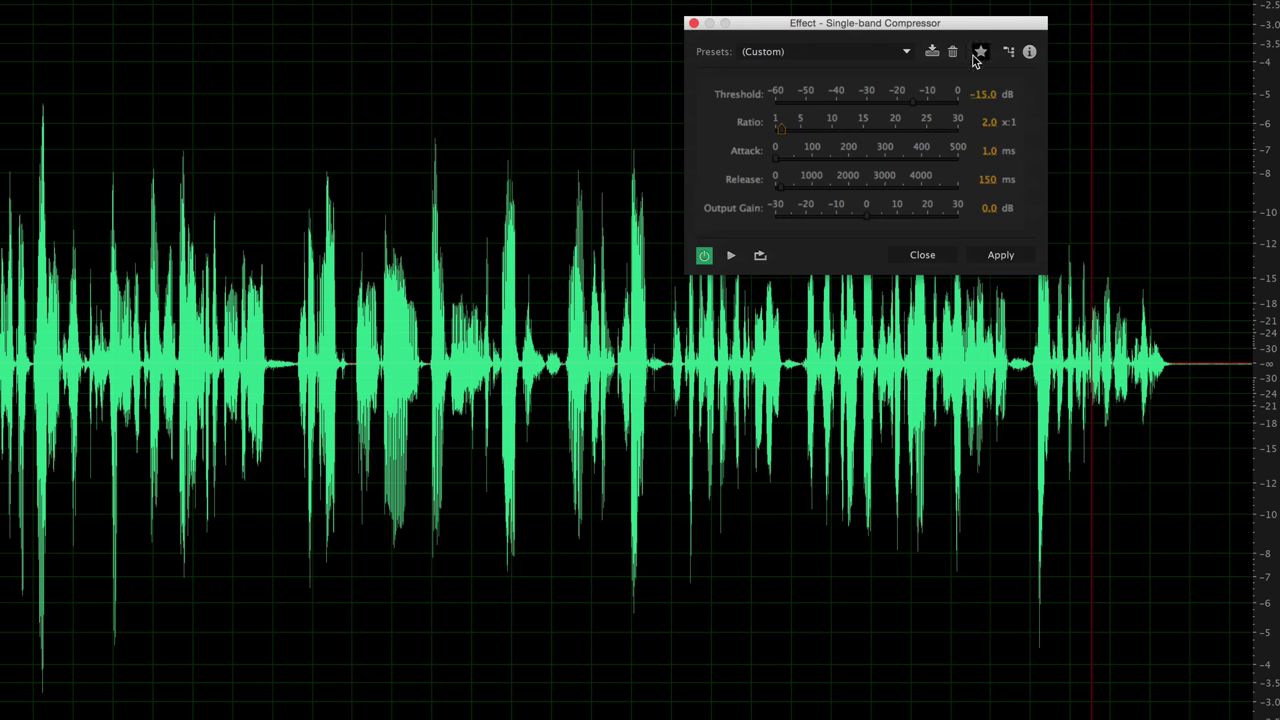
mouse_move(950, 32)
left_mouse_down()
mouse_move(972, 30)
mouse_move(937, 34)
left_mouse_up()
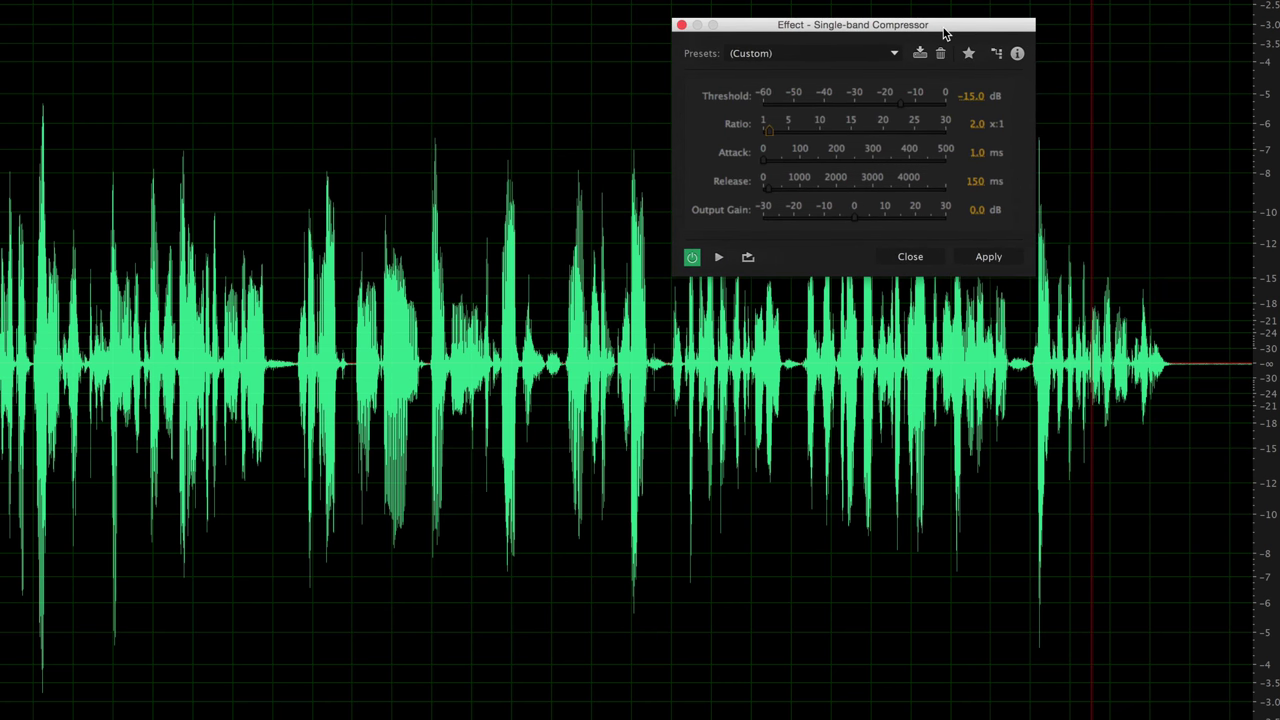
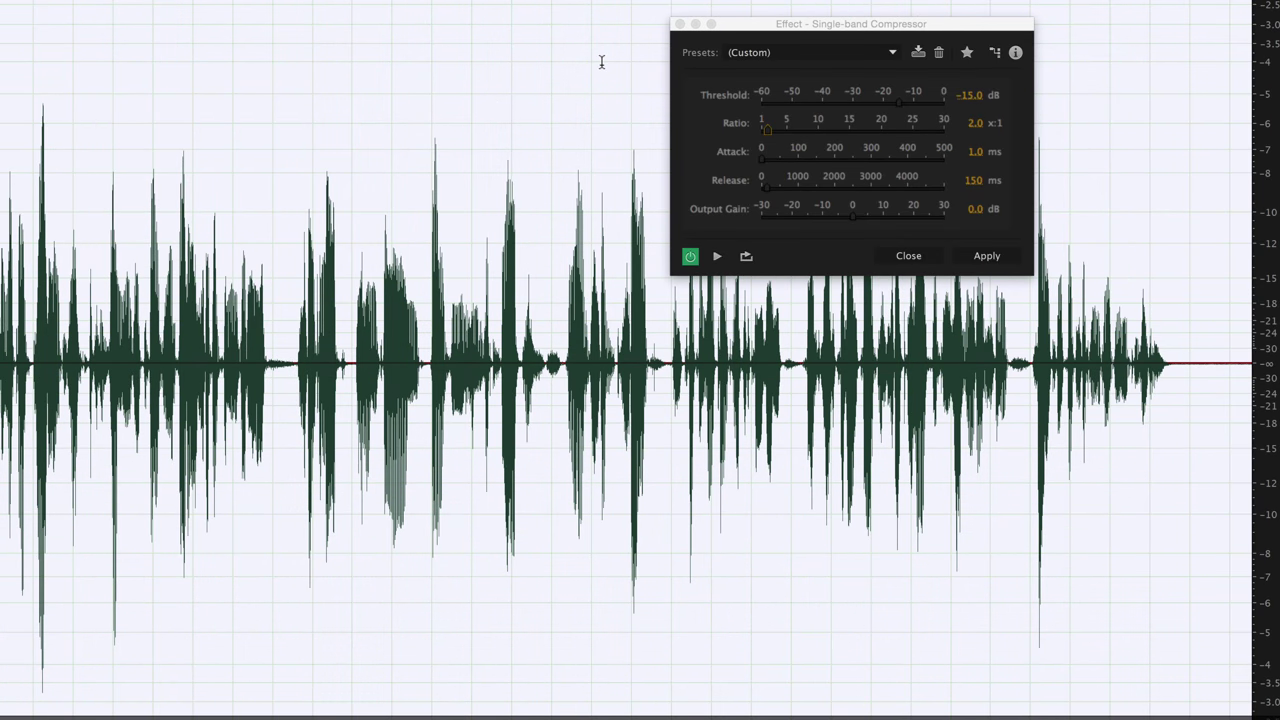
left_click(603, 62)
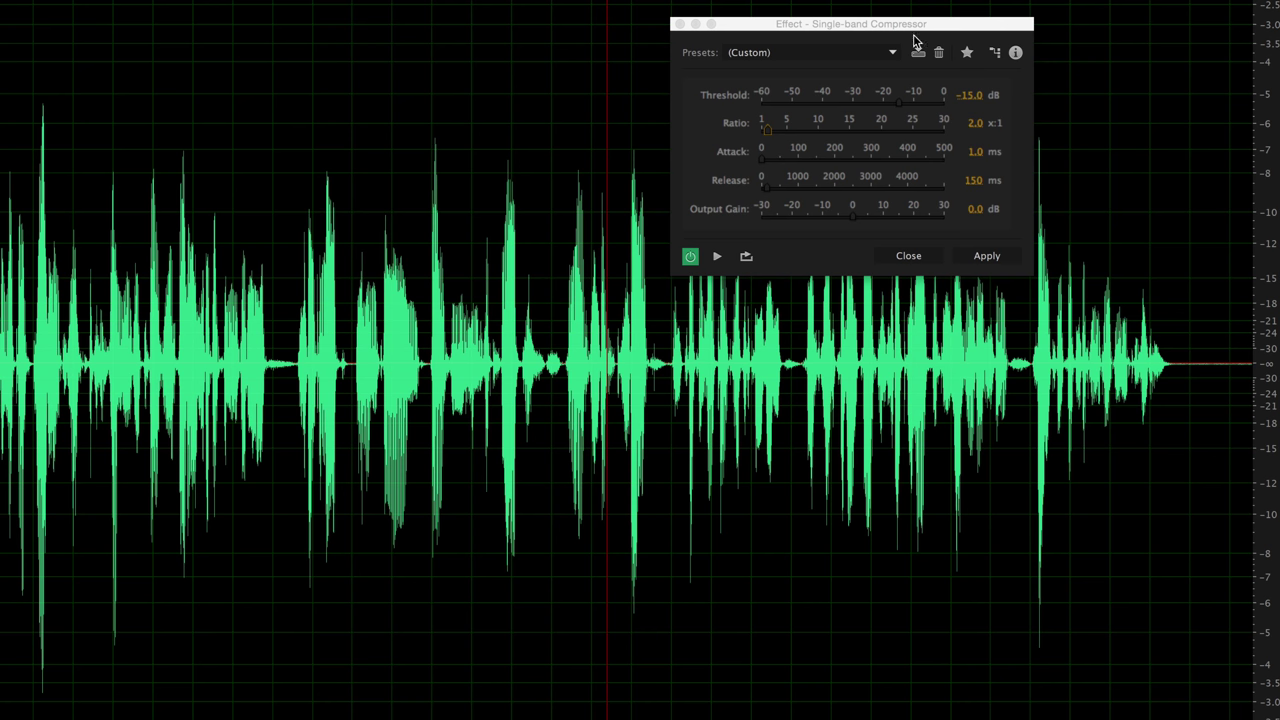
Step: Apply the single-band compression to the clip and play back its closing section from about 14 seconds
left_click_drag(903, 22, 821, 0)
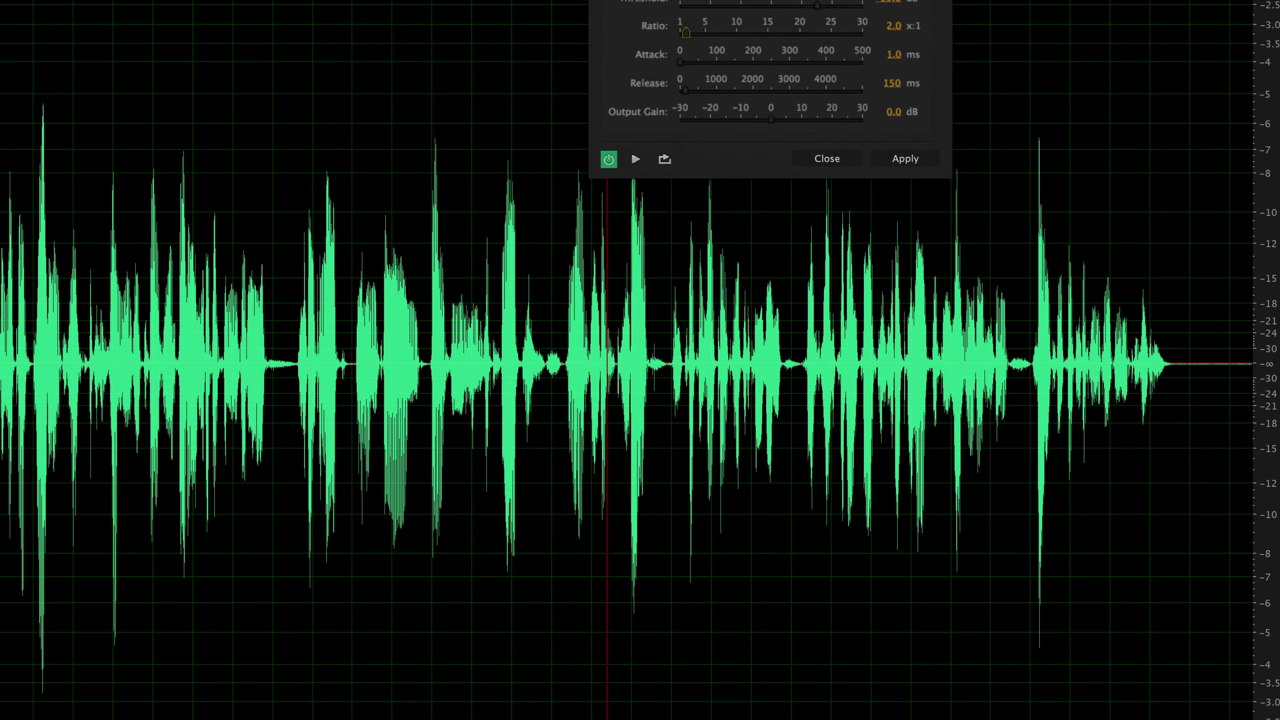
left_click(902, 160)
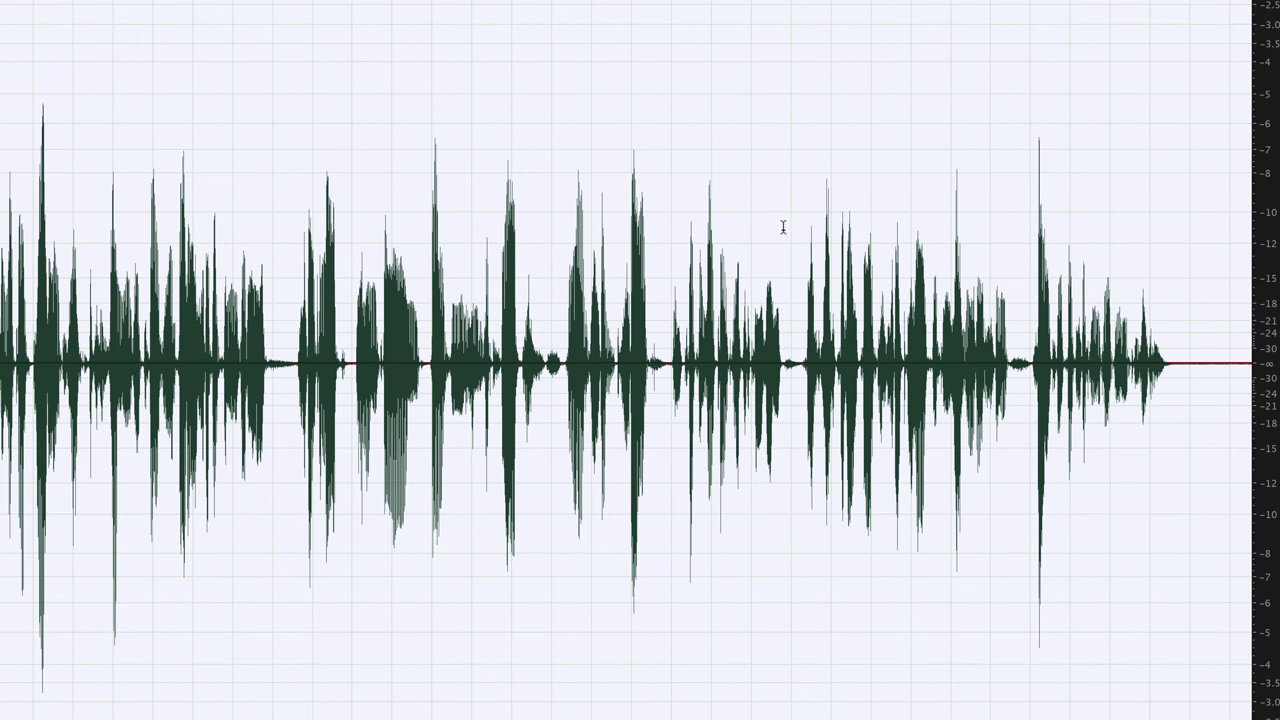
left_click(791, 218)
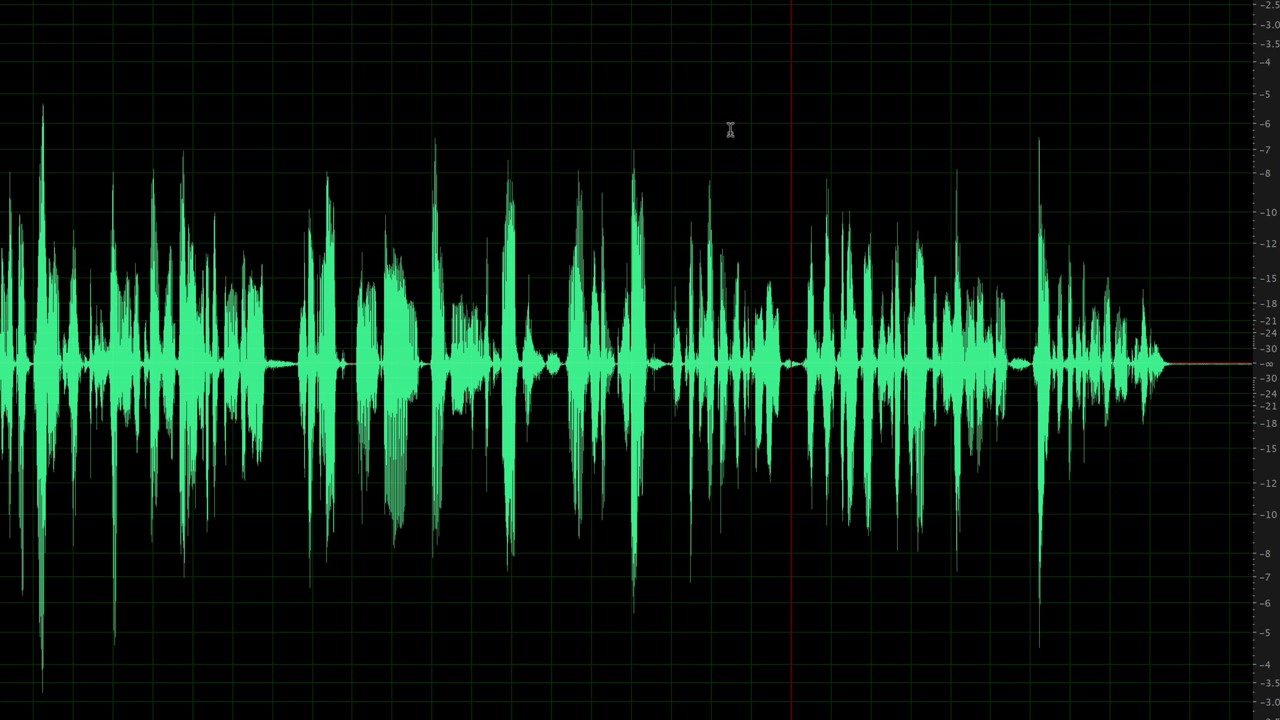
key("space")
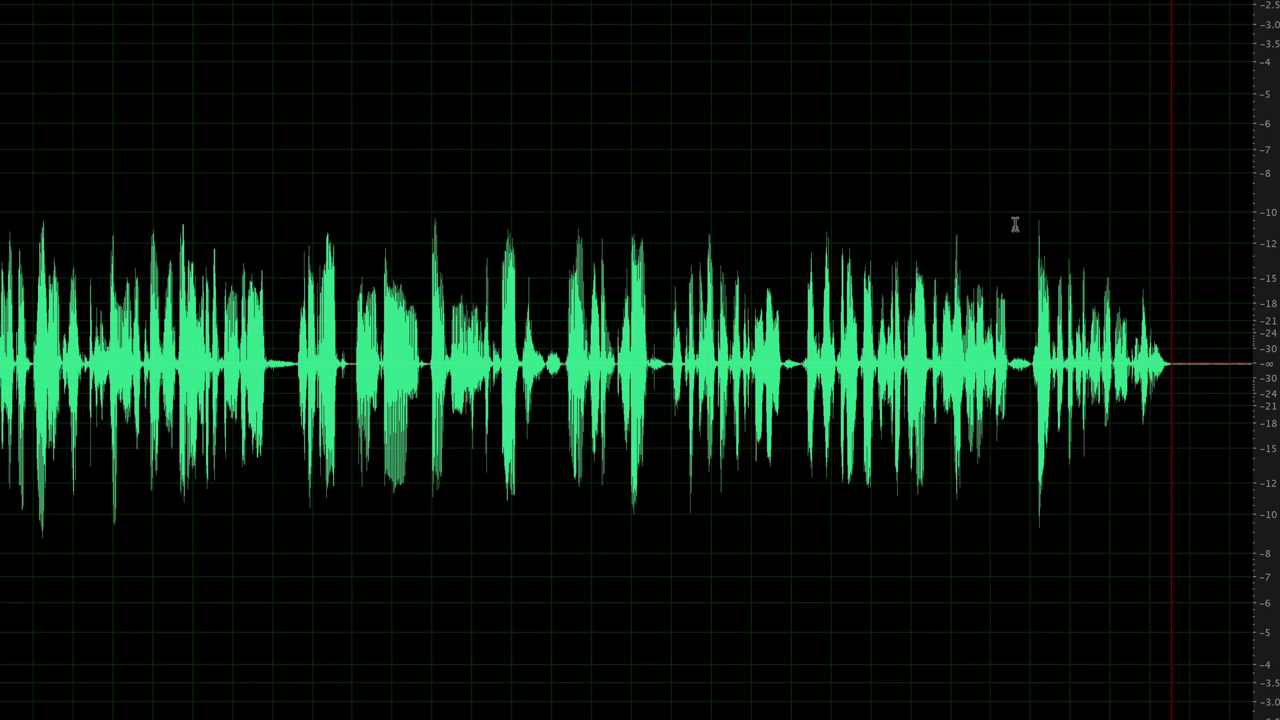
left_click(794, 180)
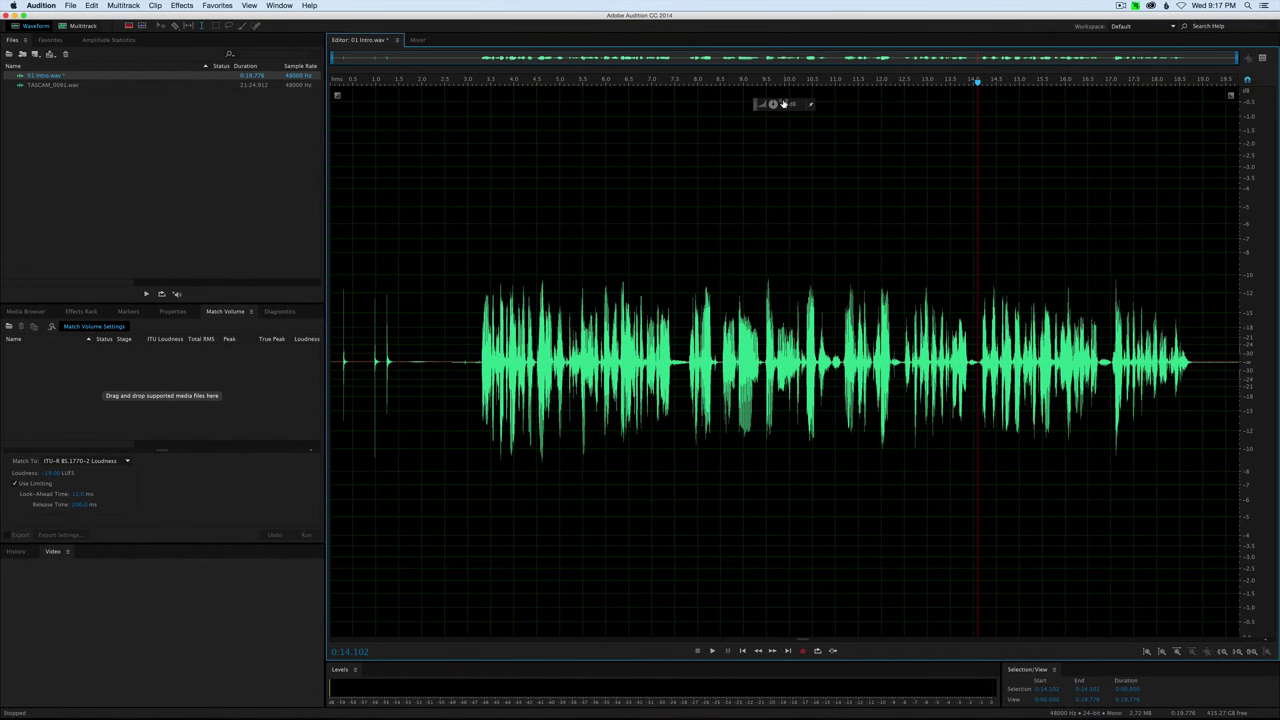
Step: Try raising the whole clip's gain until its tallest peaks reach about 0 dB, and undo that boost
left_click_drag(781, 92, 786, 78)
double_click(1093, 95)
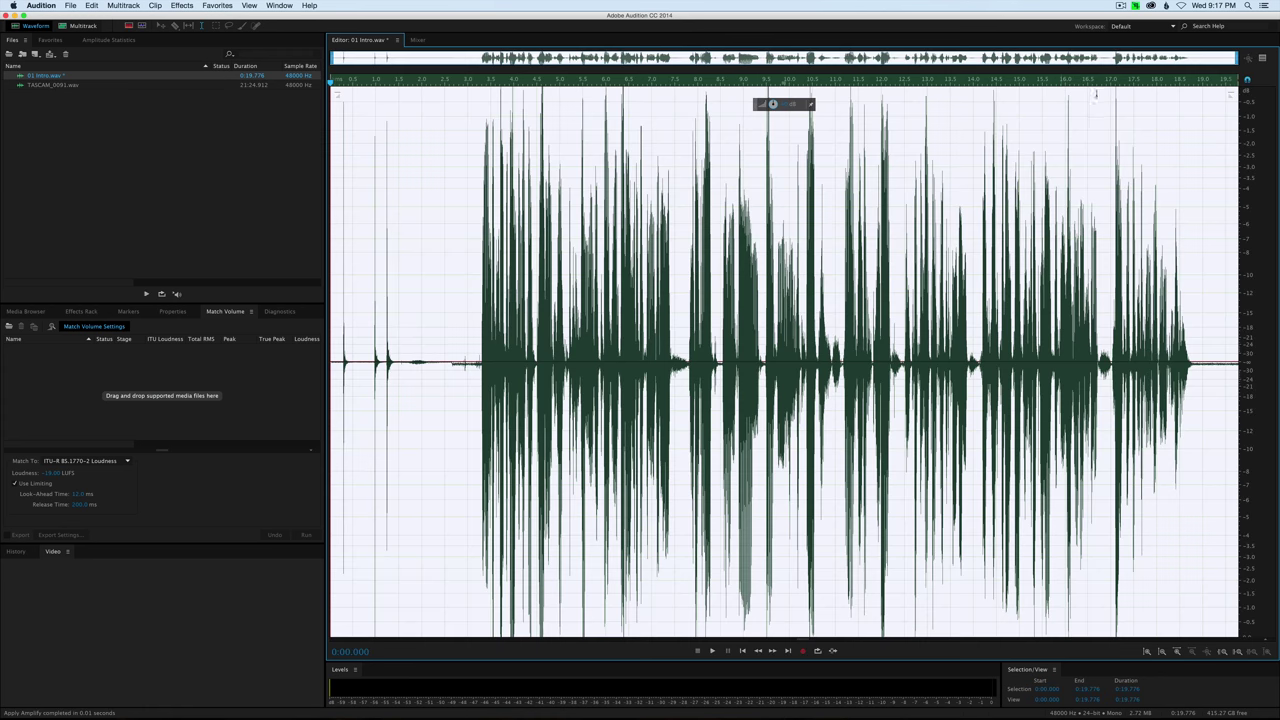
left_click(1118, 92)
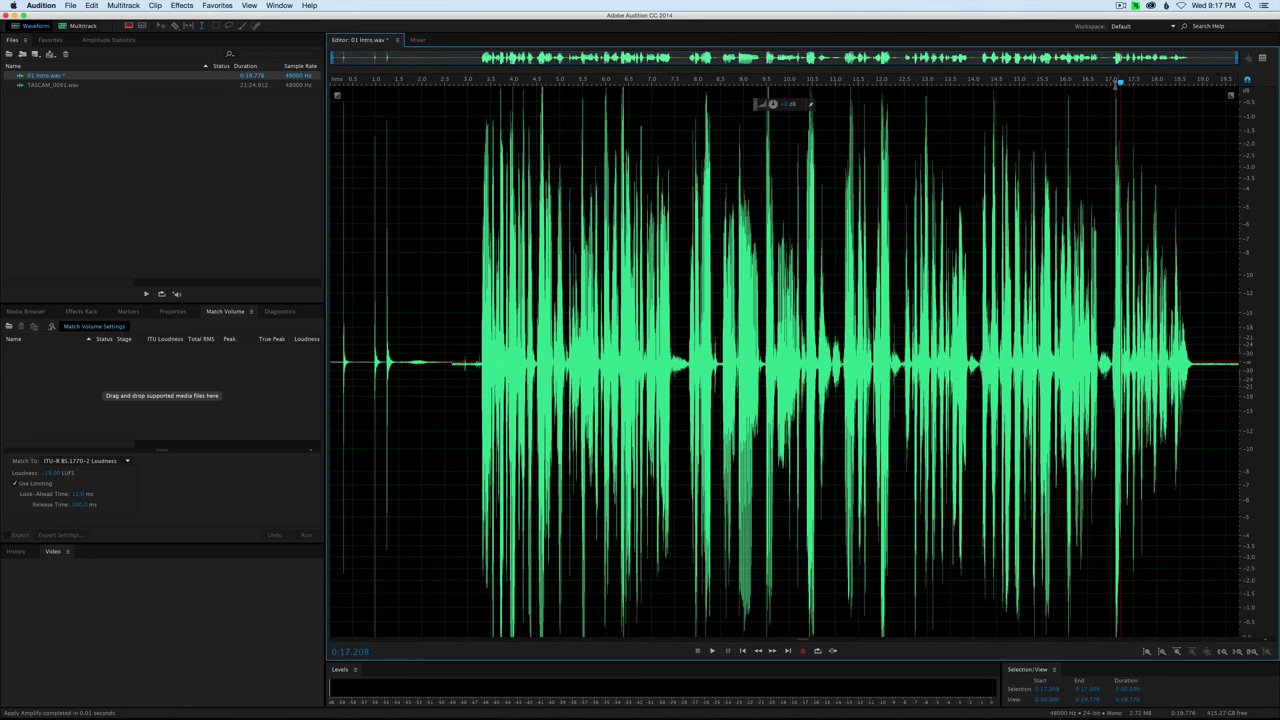
key("super+z")
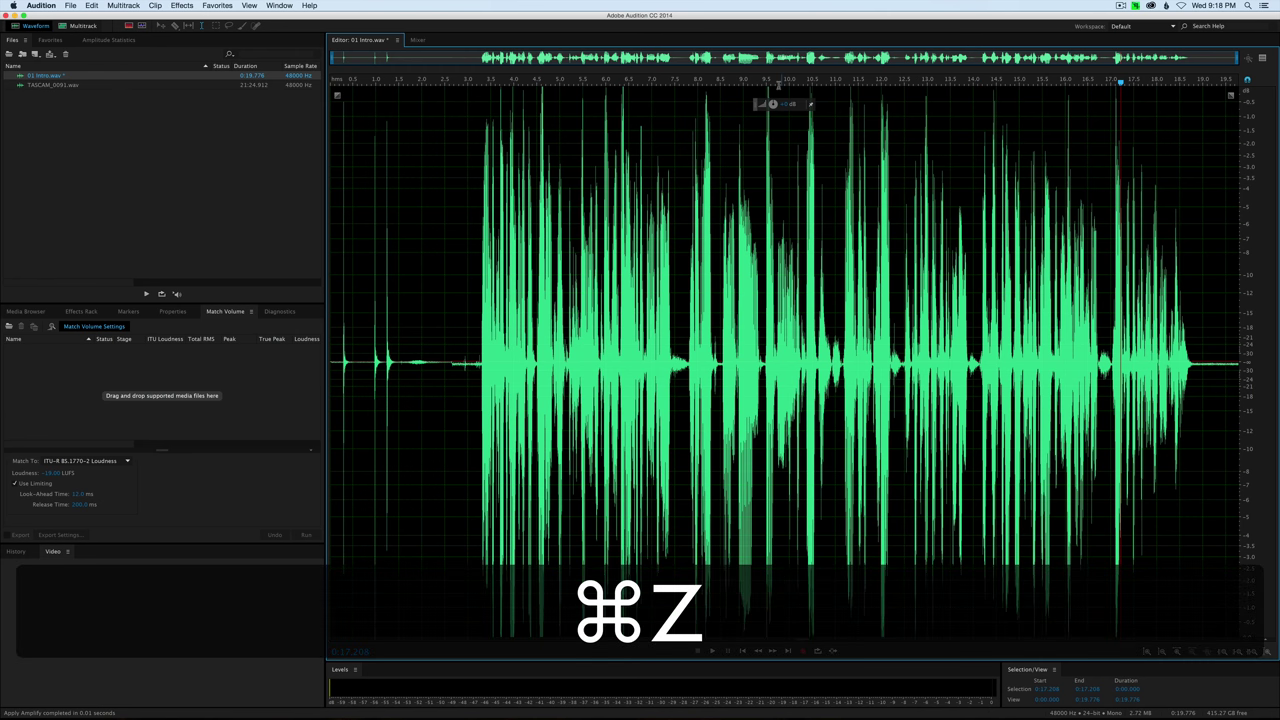
left_click(1109, 305)
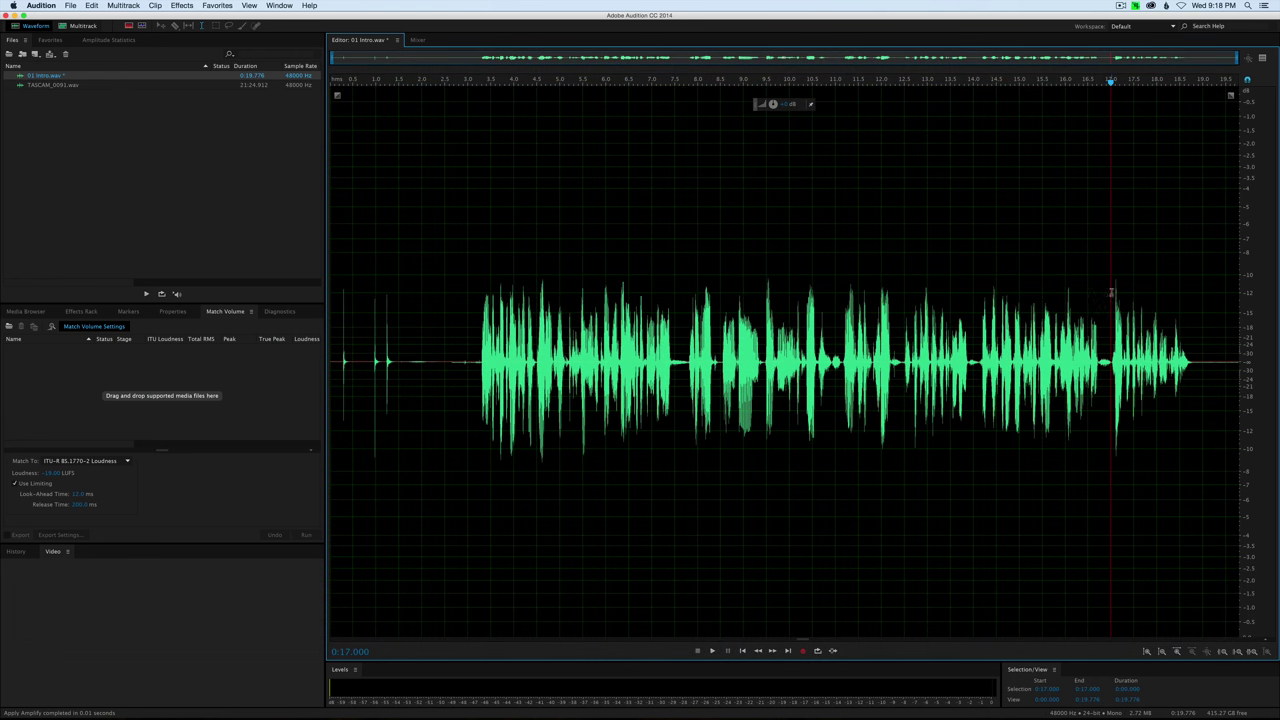
left_click_drag(1110, 293, 1197, 313)
left_click(1096, 302)
left_click(1181, 300)
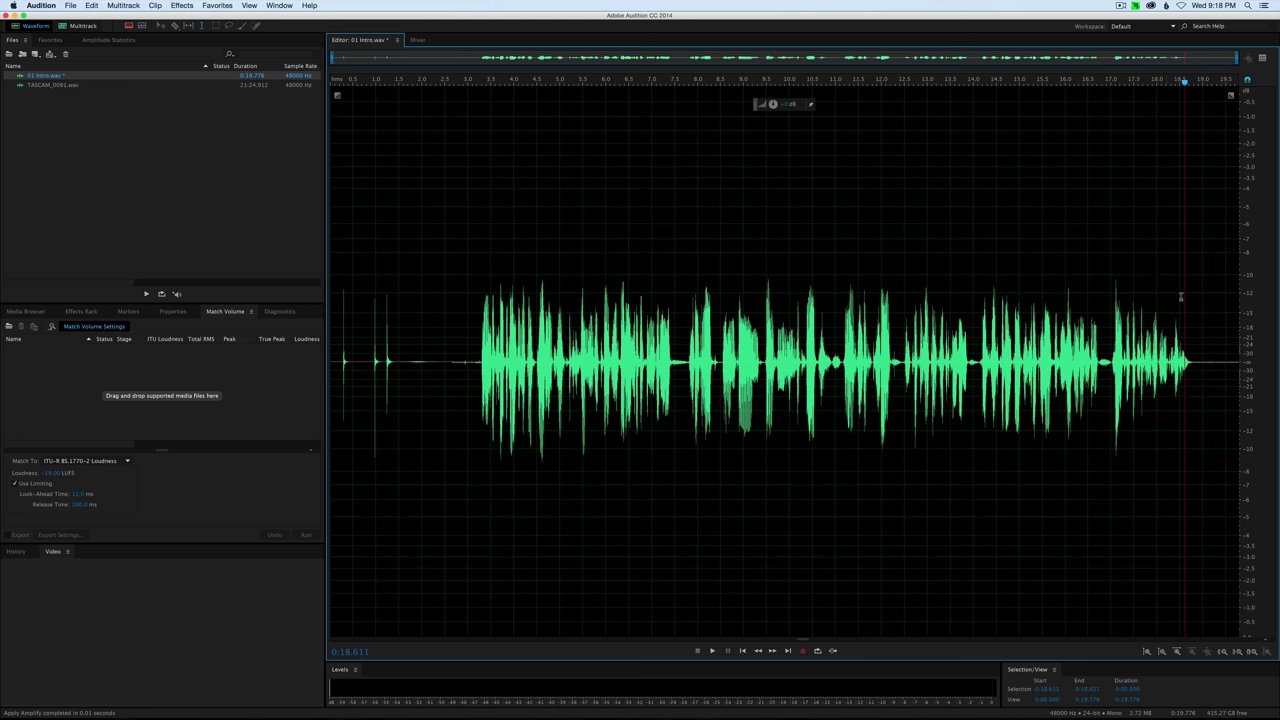
Step: Apply a second pass of the Single-band Compressor to the clip with the same -15 dB threshold and 2:1 ratio
left_click(182, 5)
mouse_move(240, 121)
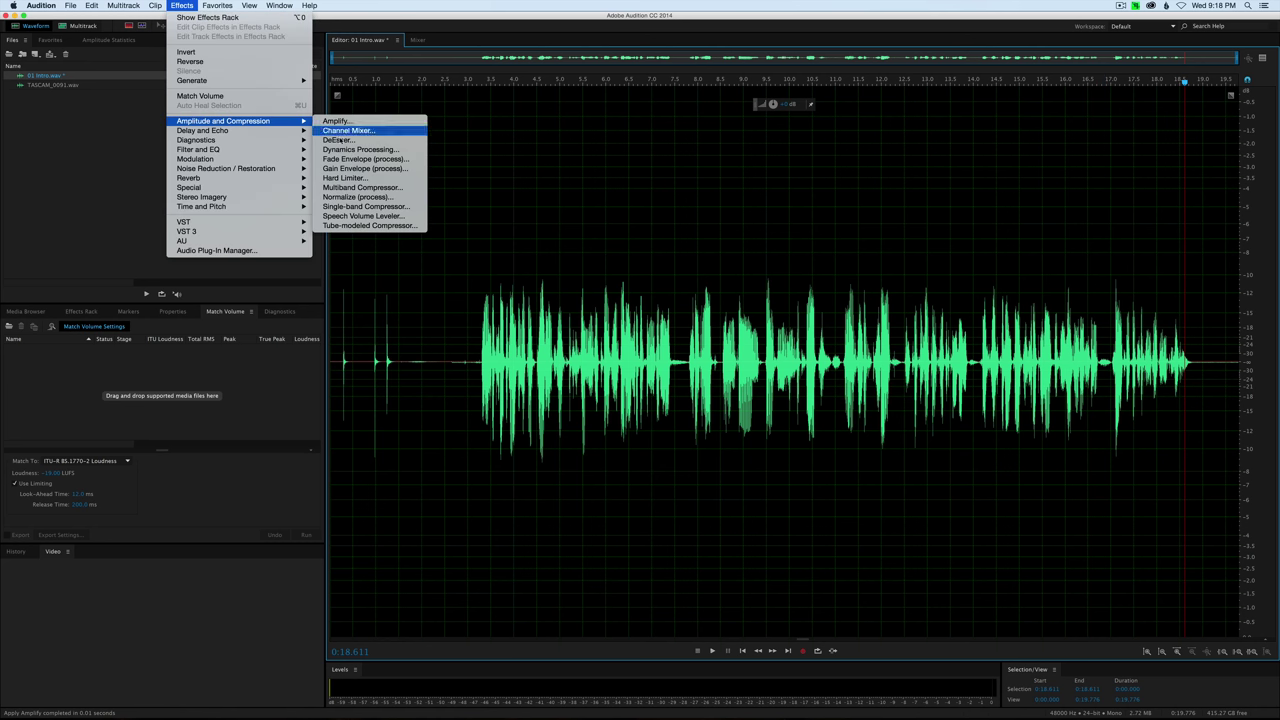
left_click(388, 206)
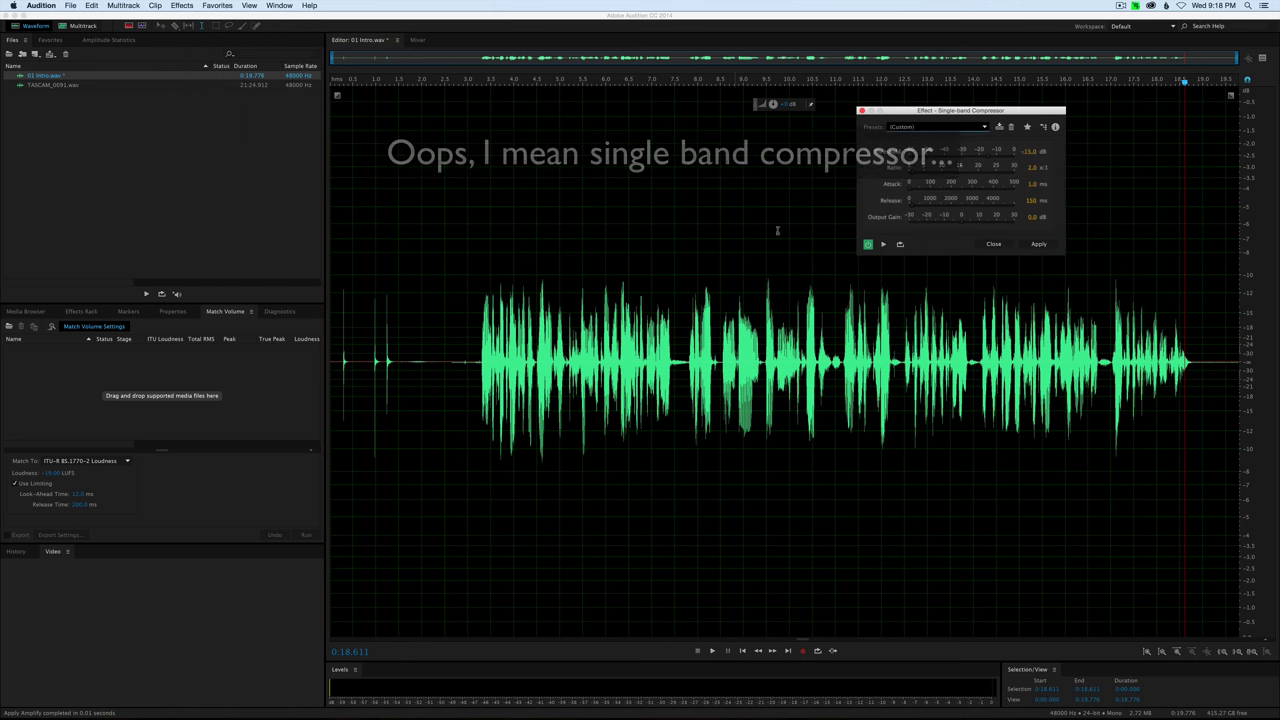
left_click_drag(990, 112, 910, 419)
left_click_drag(885, 421, 1054, 124)
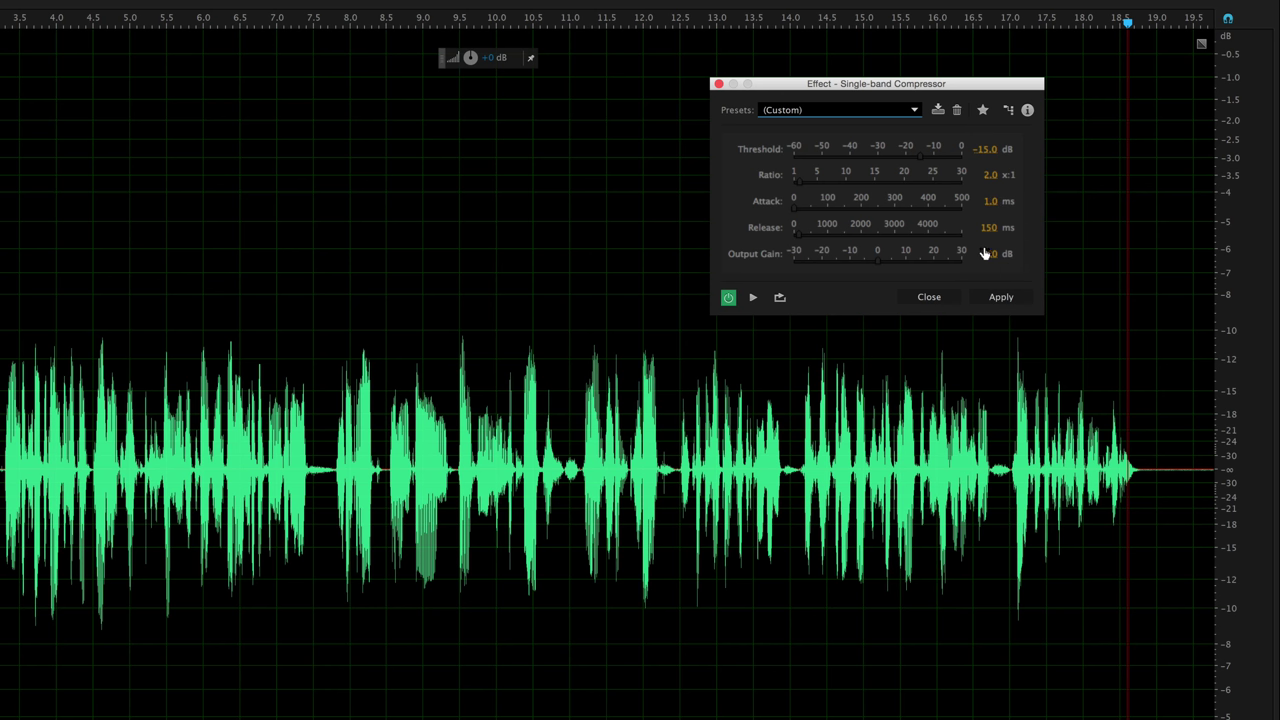
left_click(1004, 300)
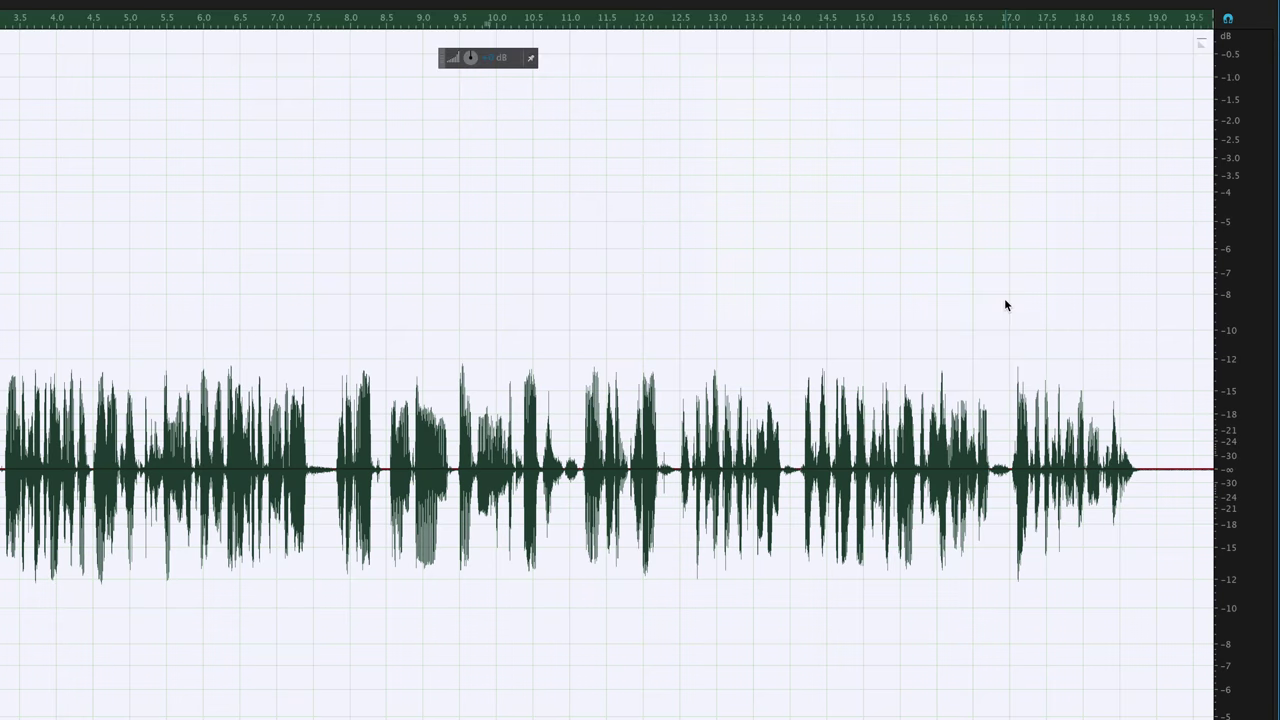
Step: Play back the twice-compressed recording from about 14 seconds to hear the closing phrases
left_click(1002, 299)
left_click_drag(995, 330, 1139, 340)
left_click(790, 286)
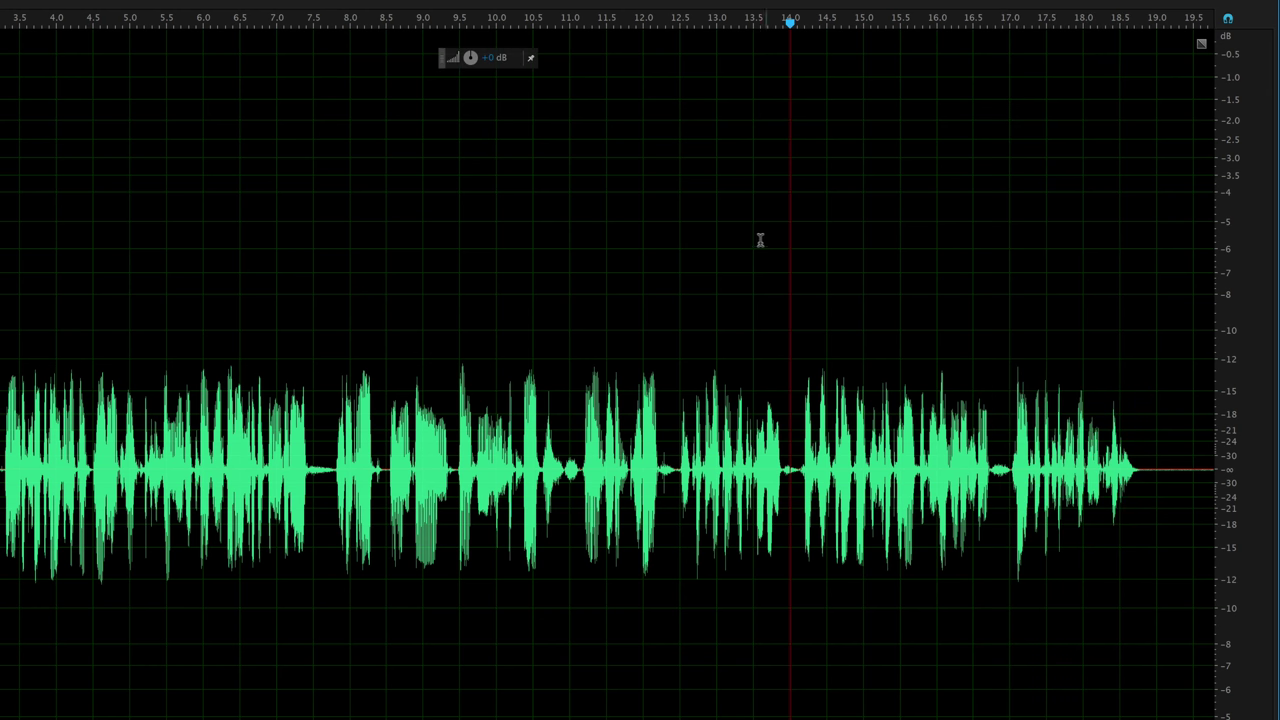
key("space")
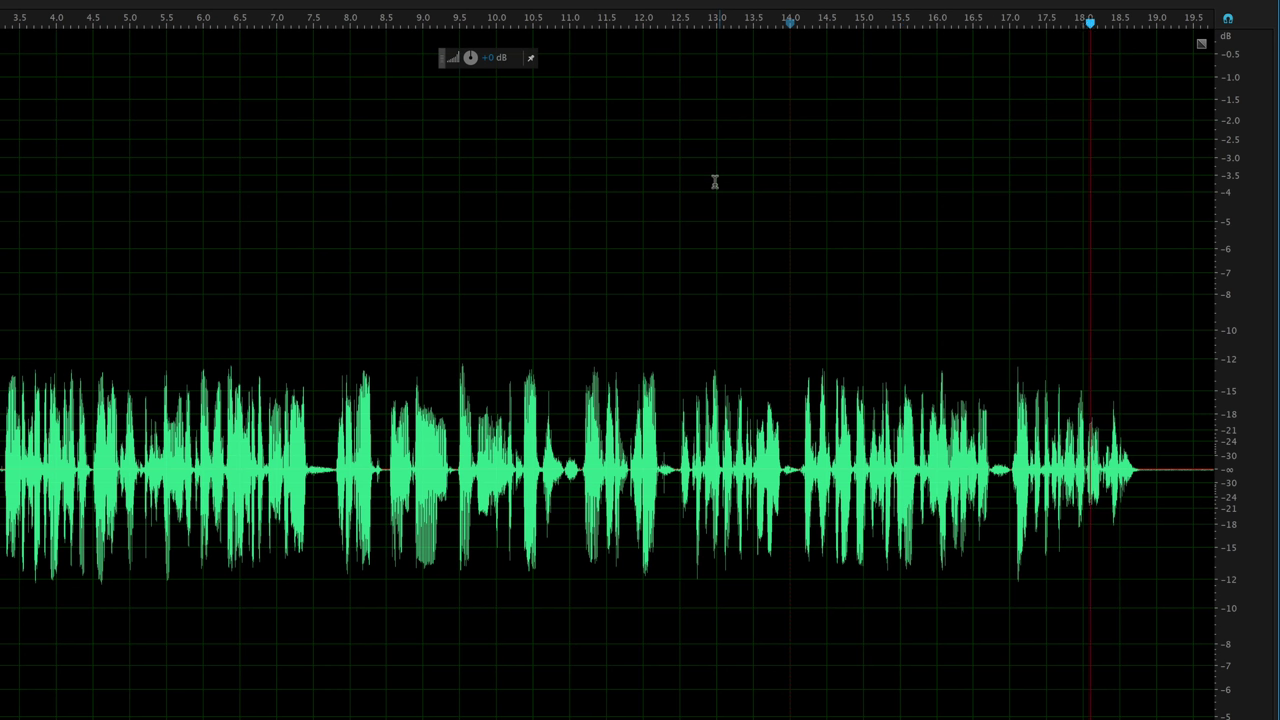
left_click(715, 181)
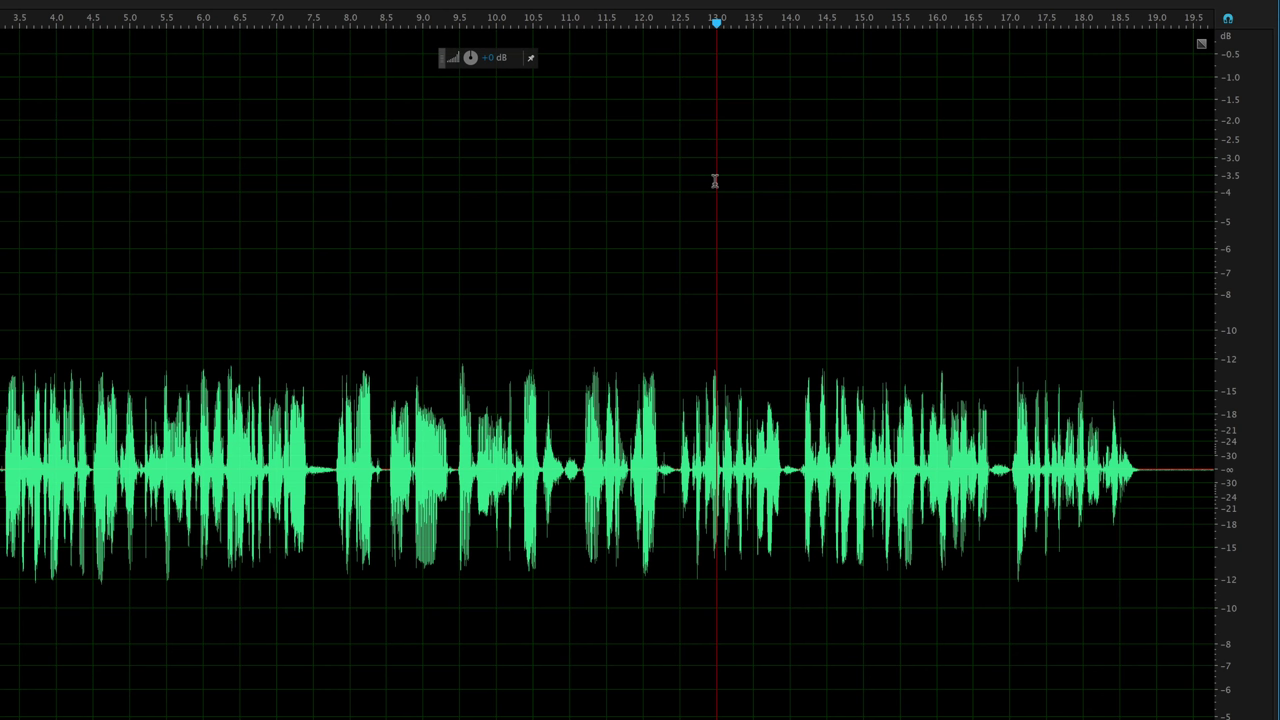
left_click(1007, 325)
left_click_drag(1007, 325, 1140, 343)
left_click(999, 326)
left_click(1165, 354)
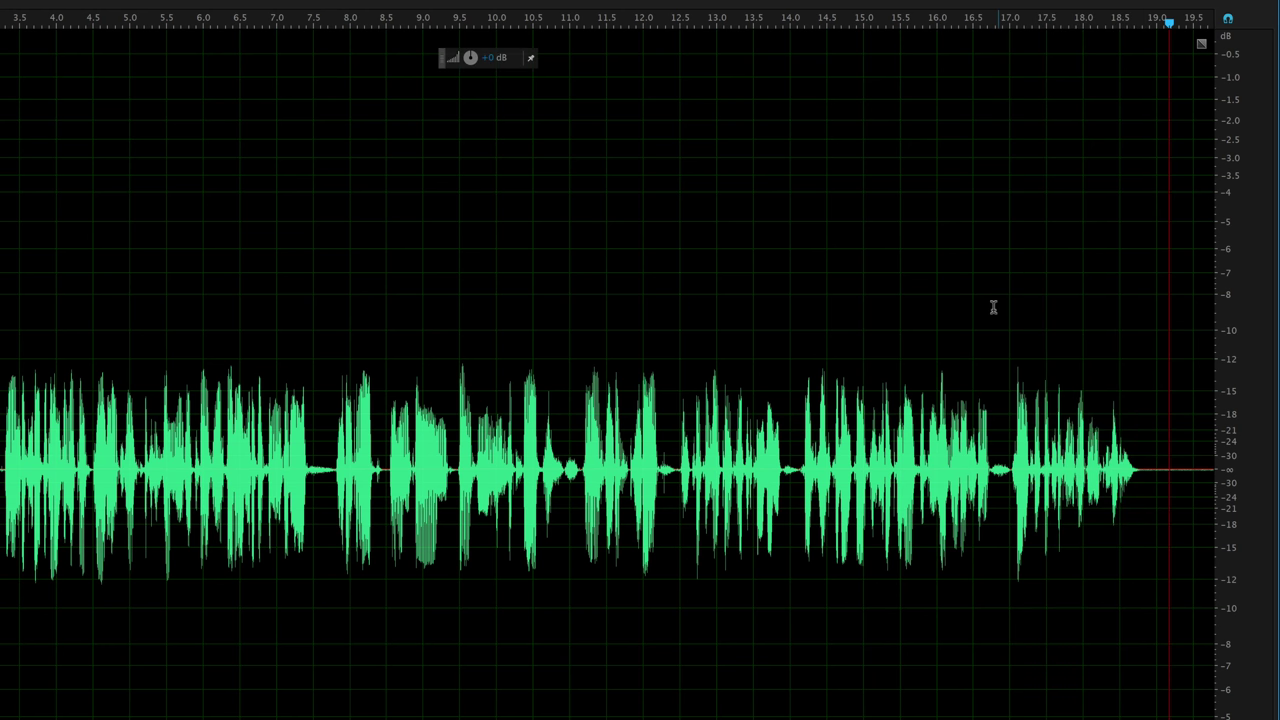